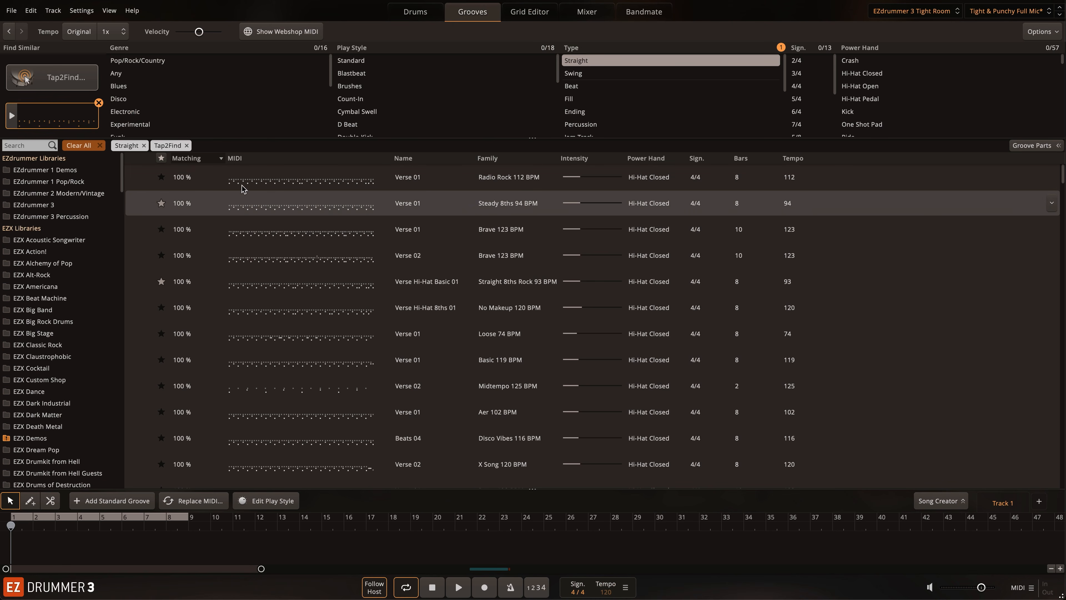
# Step: Preview the Verse 01 groove from Steady 8ths 94 BPM and place it at bar 1 of the track
pyautogui.moveTo(133, 206)
pyautogui.click(139, 204)
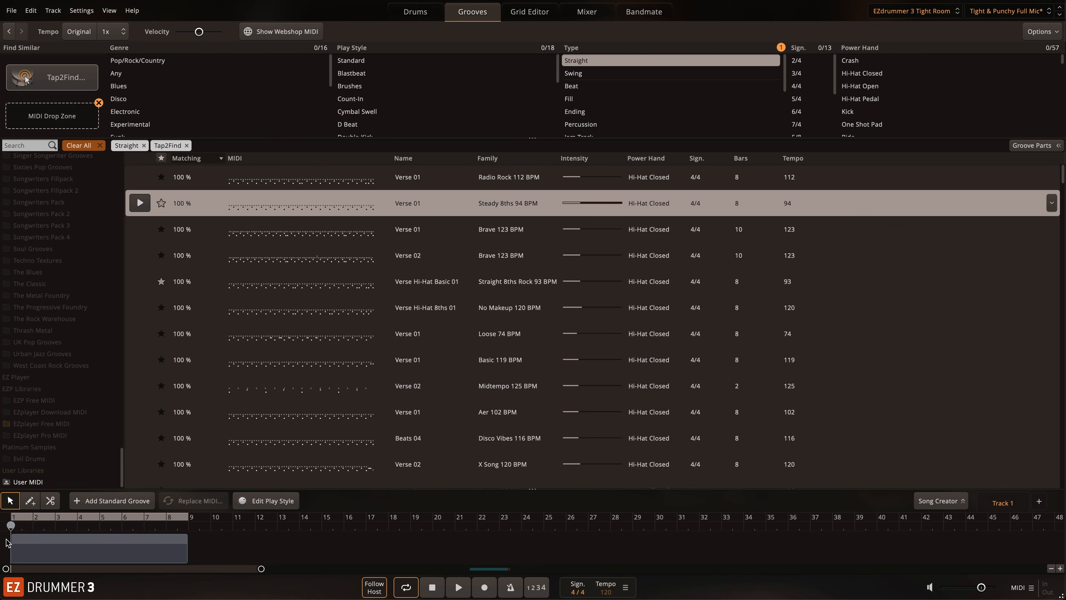
pyautogui.moveTo(6, 539); pyautogui.dragTo(6, 539)
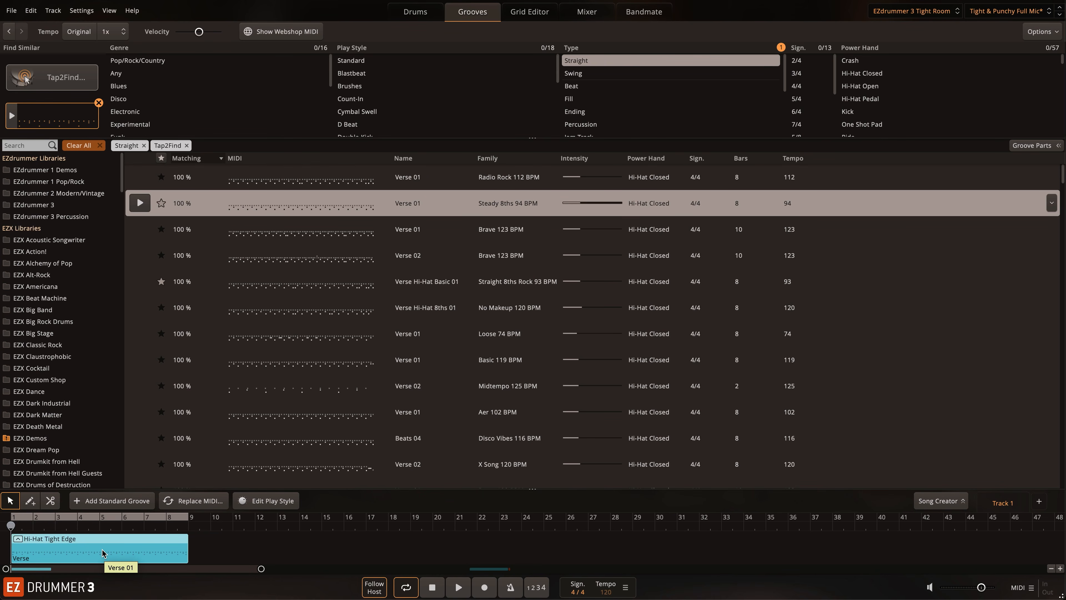
# Step: Open the groove in the Grid Editor, select the snare hit just before bar 3, and play the groove back
pyautogui.click(541, 12)
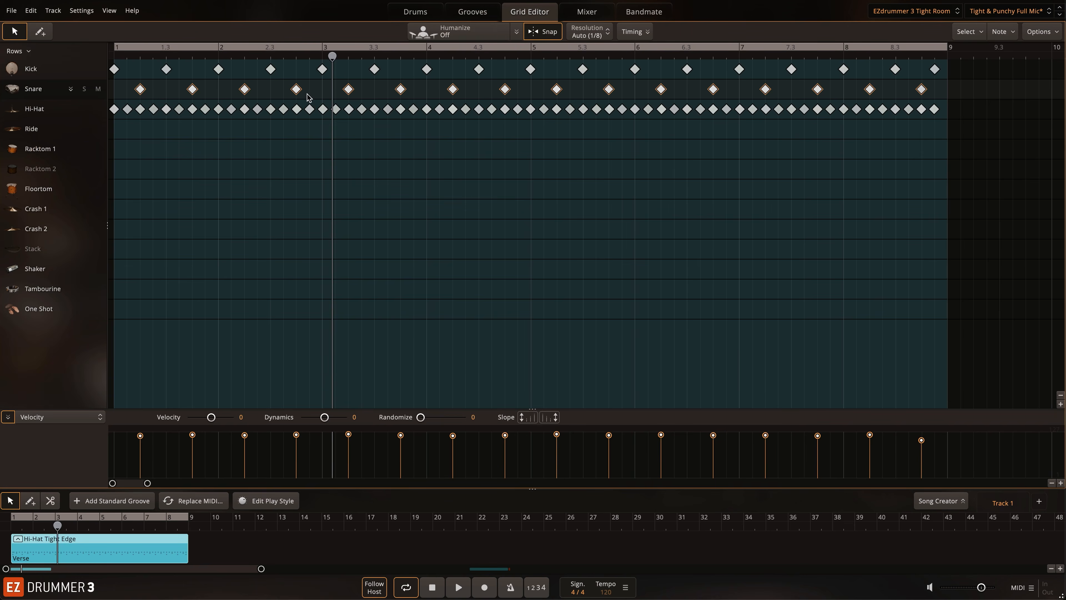
pyautogui.click(295, 90)
pyautogui.moveTo(285, 91); pyautogui.dragTo(310, 90)
pyautogui.press('space')
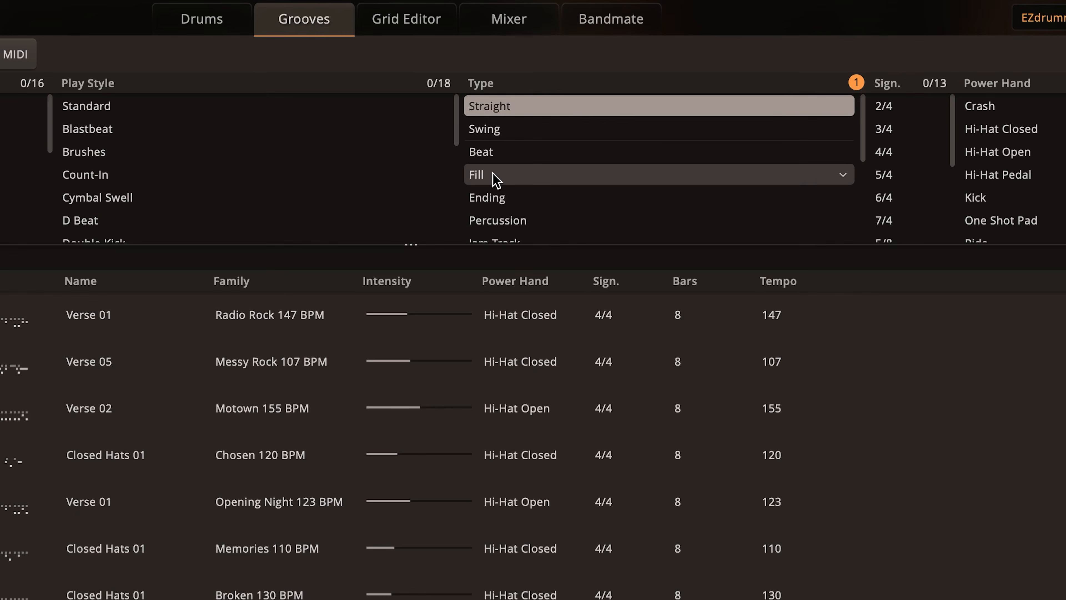
# Step: Filter the grooves by Fill and run a Tap2Find search for snare hits on the last three eighth notes of one bar
pyautogui.click(497, 179)
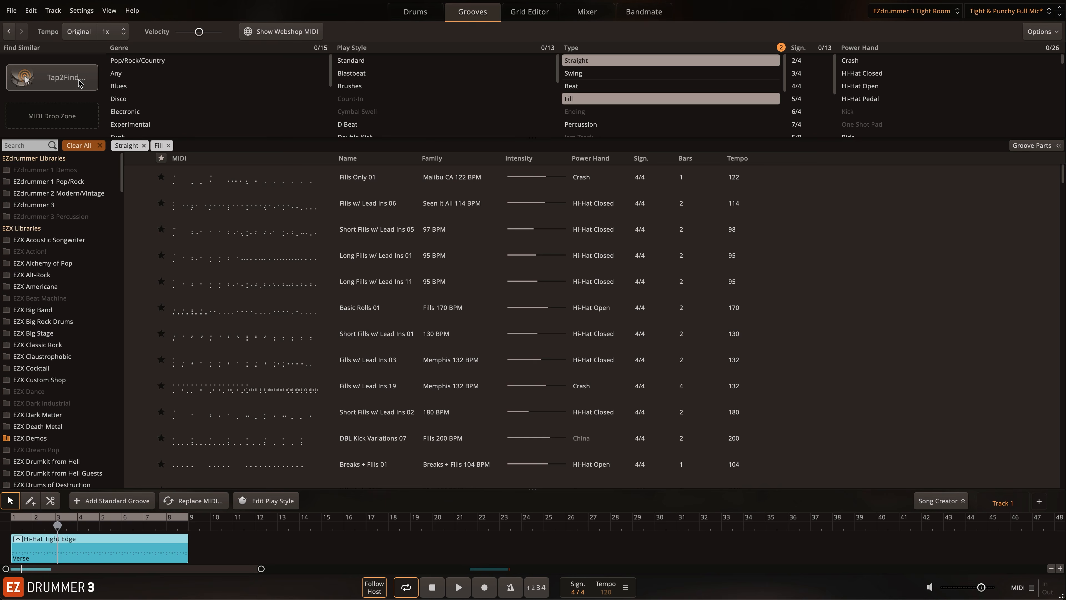
pyautogui.click(80, 82)
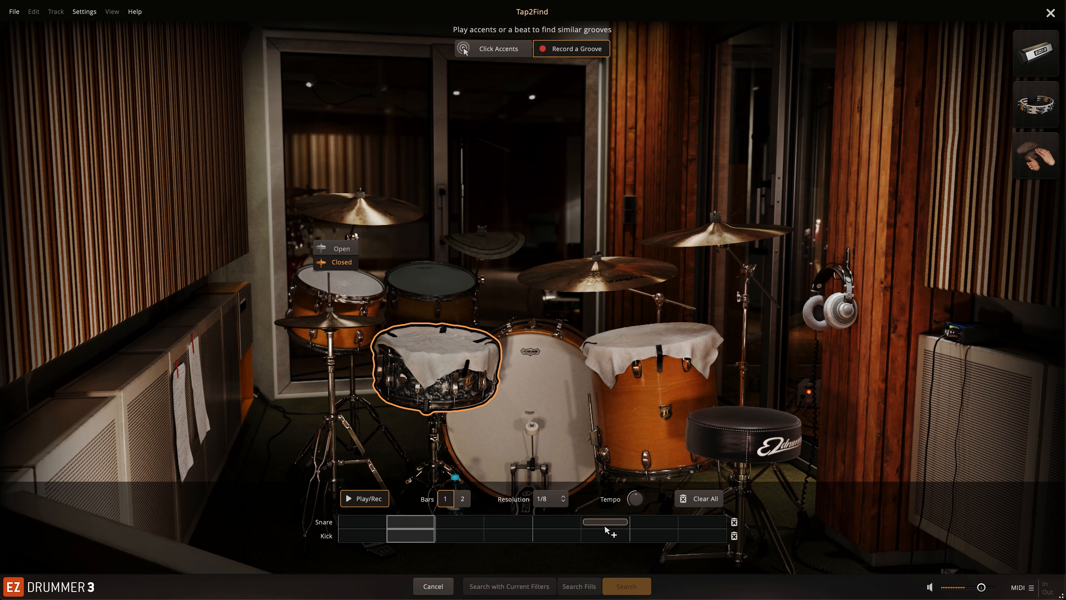
pyautogui.click(654, 522)
pyautogui.click(700, 522)
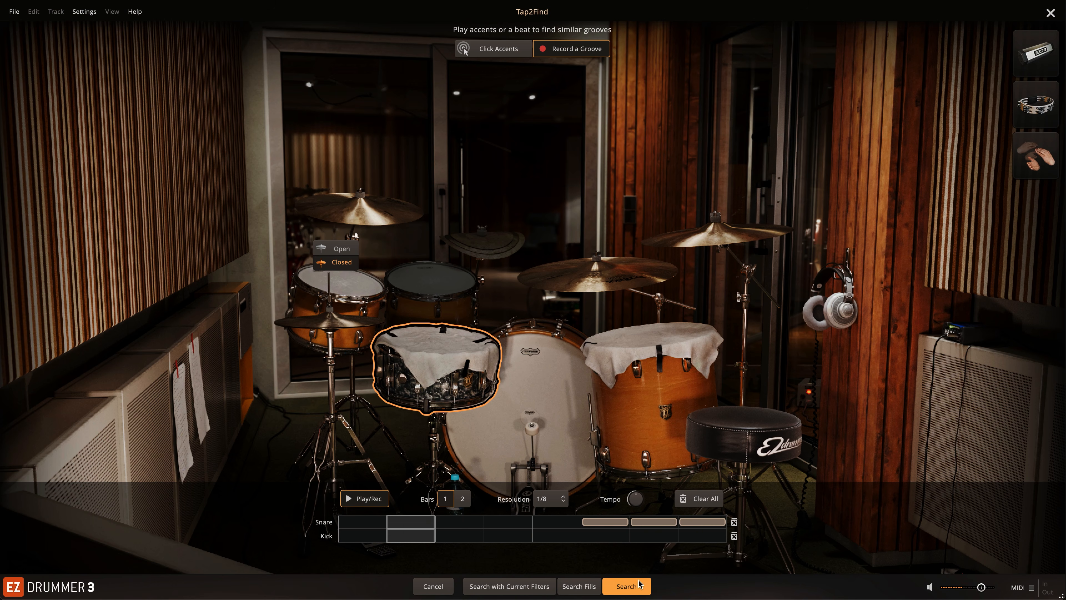
pyautogui.click(627, 586)
# Step: Preview Intro 01 from Start the Dice 123 BPM, add it to the track, and move its fill to the end of the Verse before bar 9
pyautogui.click(140, 281)
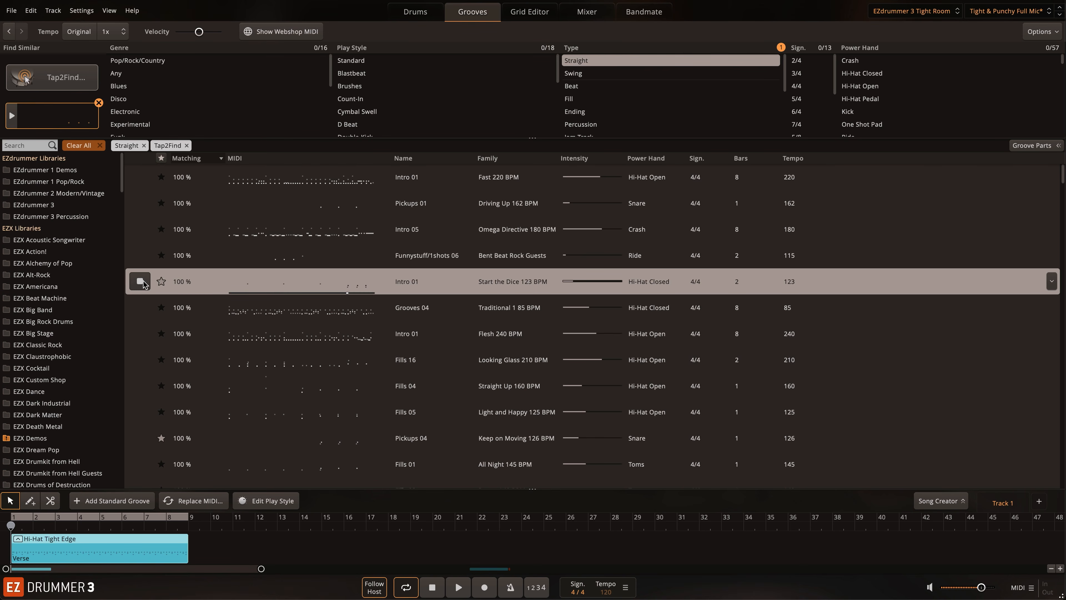
pyautogui.moveTo(144, 284); pyautogui.dragTo(272, 552)
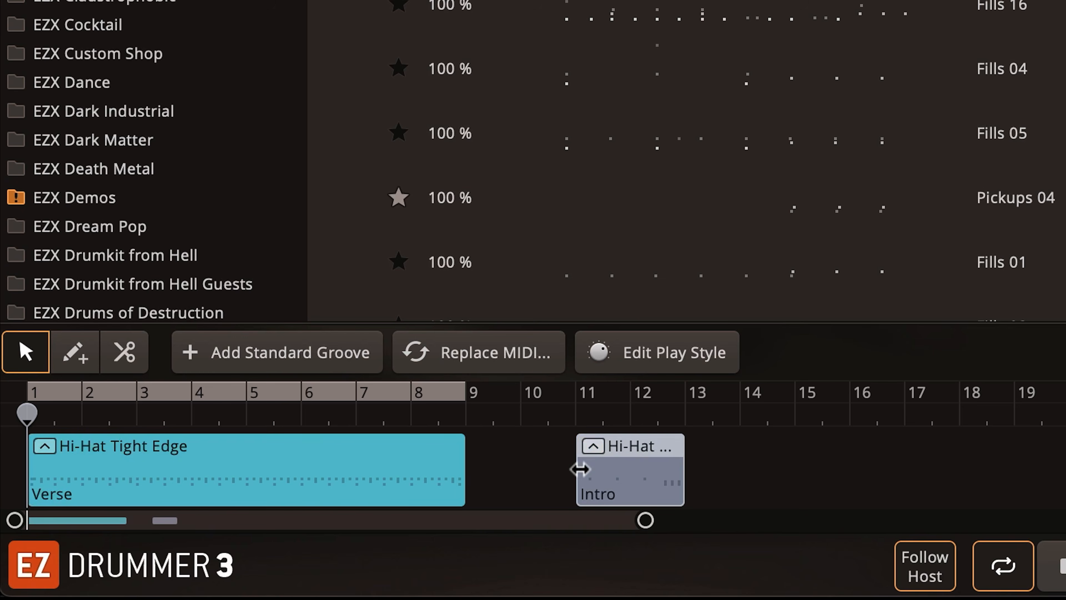
pyautogui.moveTo(670, 469); pyautogui.dragTo(459, 472)
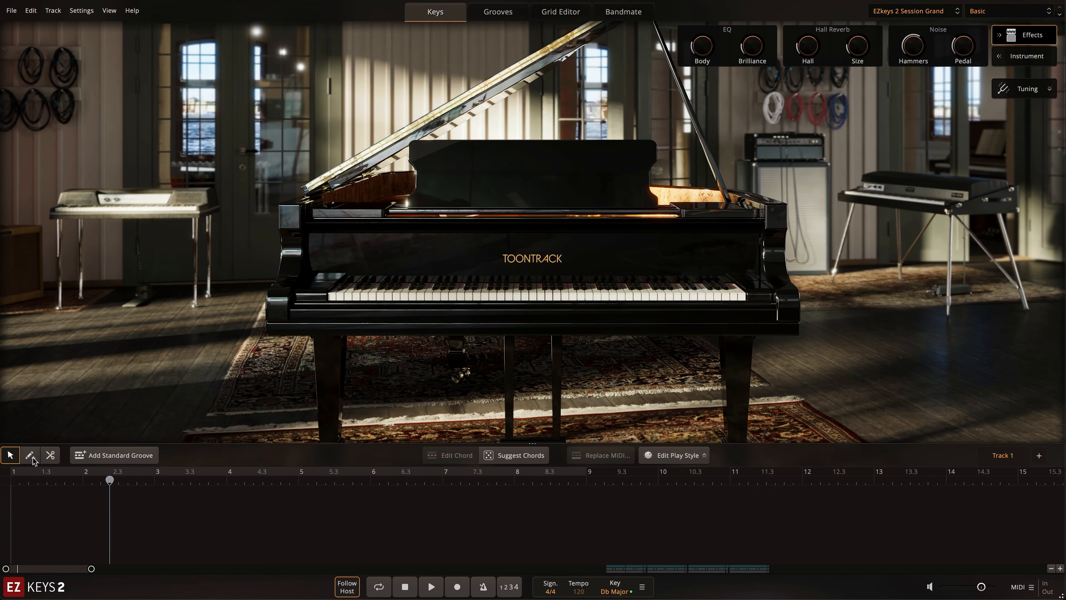
# Step: Switch to EZkeys 2 and draw a rhythm of eight Db chord blocks across bars 1 to 8
pyautogui.click(33, 458)
pyautogui.moveTo(15, 523); pyautogui.dragTo(107, 525)
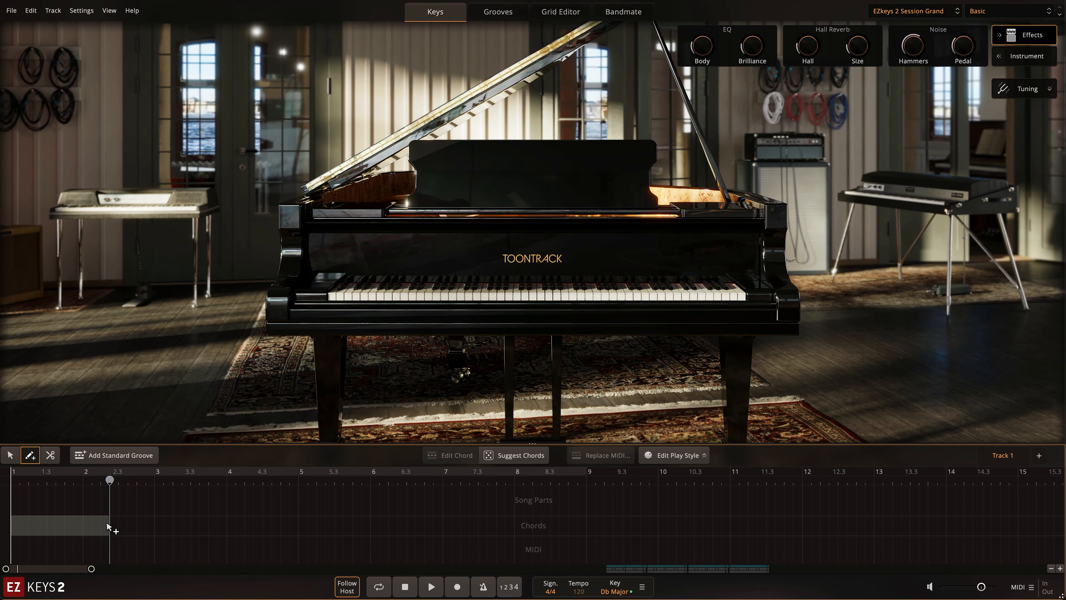
pyautogui.moveTo(16, 550)
pyautogui.mouseDown()
pyautogui.moveTo(102, 547)
pyautogui.moveTo(148, 525)
pyautogui.moveTo(140, 550)
pyautogui.moveTo(252, 551)
pyautogui.mouseUp()
pyautogui.click(139, 550)
pyautogui.click(252, 529)
pyautogui.click(263, 530)
pyautogui.click(393, 530)
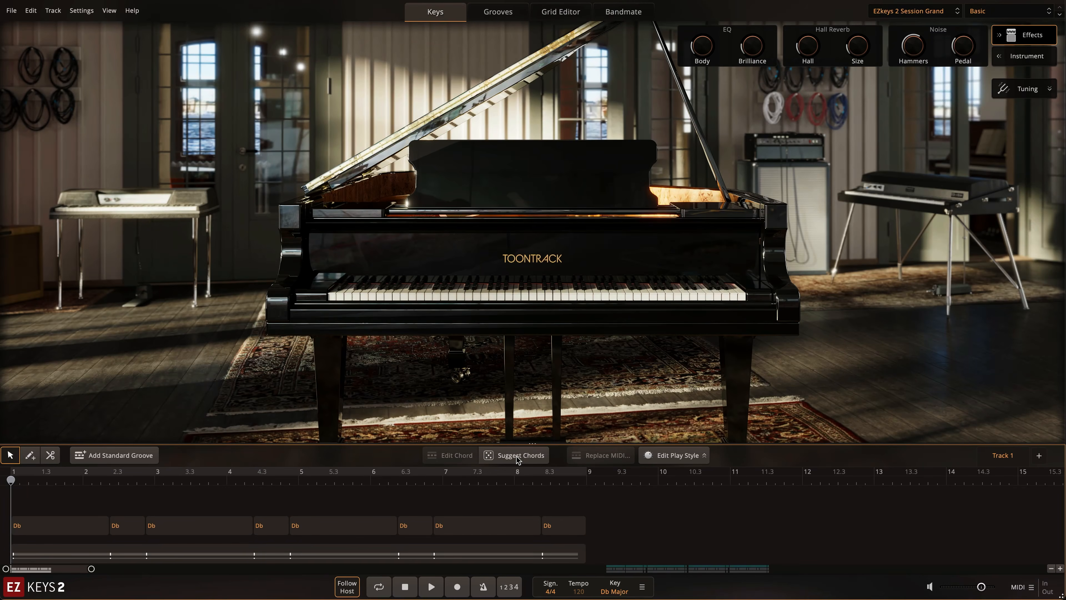
# Step: Open Suggest Chords for all eight chords, generate several random progressions with the current chord rhythm, and audition them
pyautogui.click(519, 460)
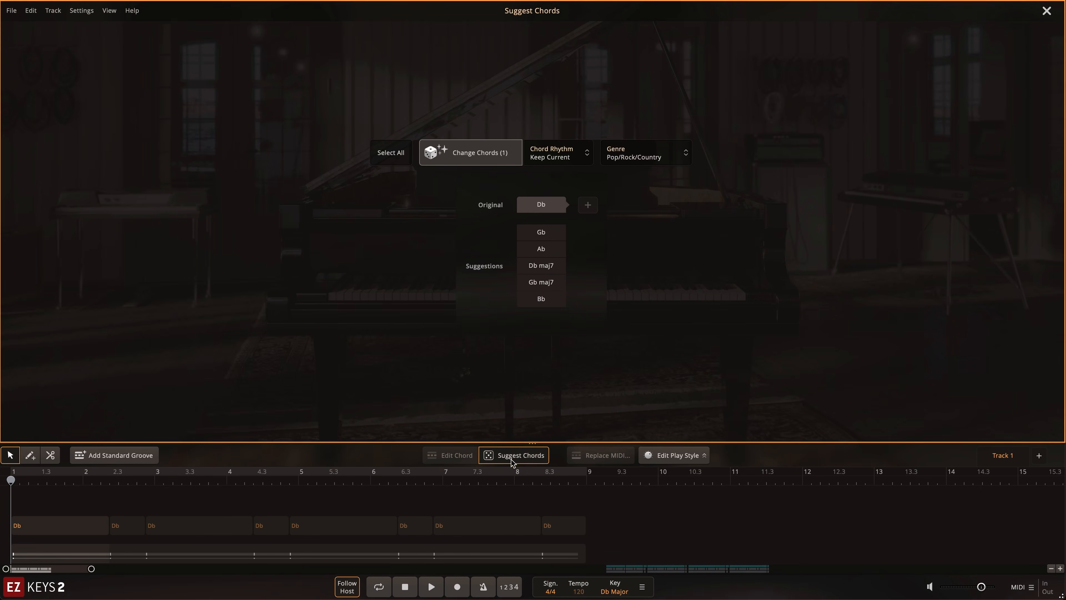
pyautogui.click(462, 551)
pyautogui.click(495, 152)
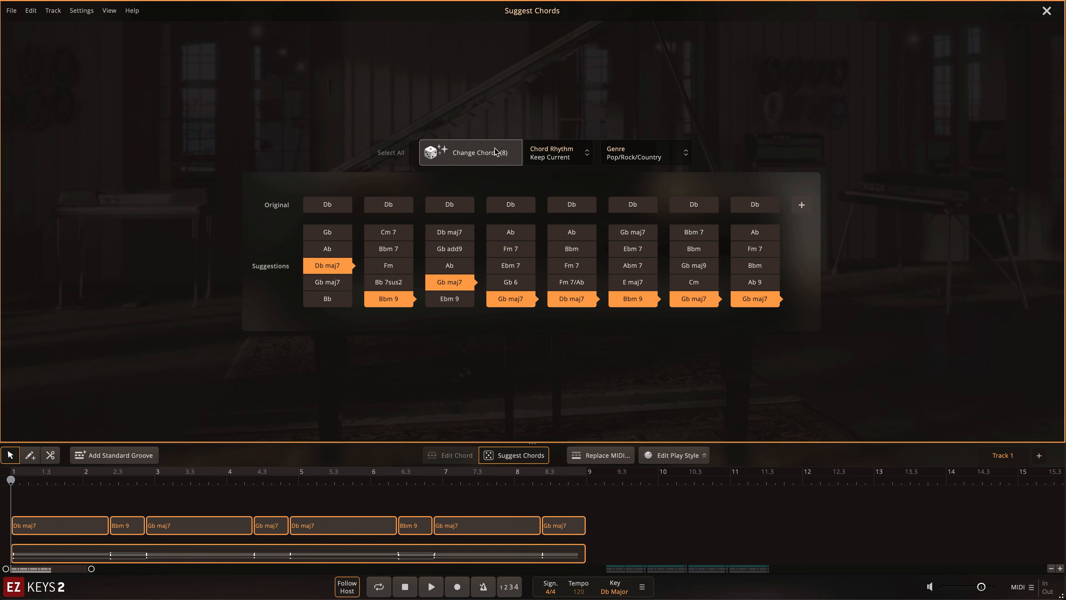
pyautogui.click(495, 152)
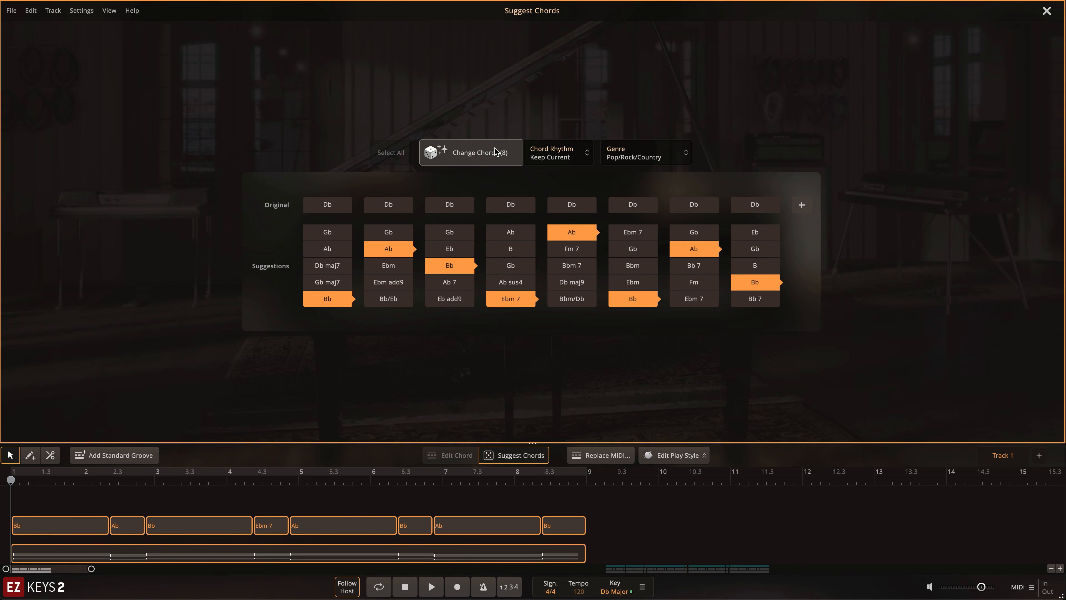
pyautogui.press('space')
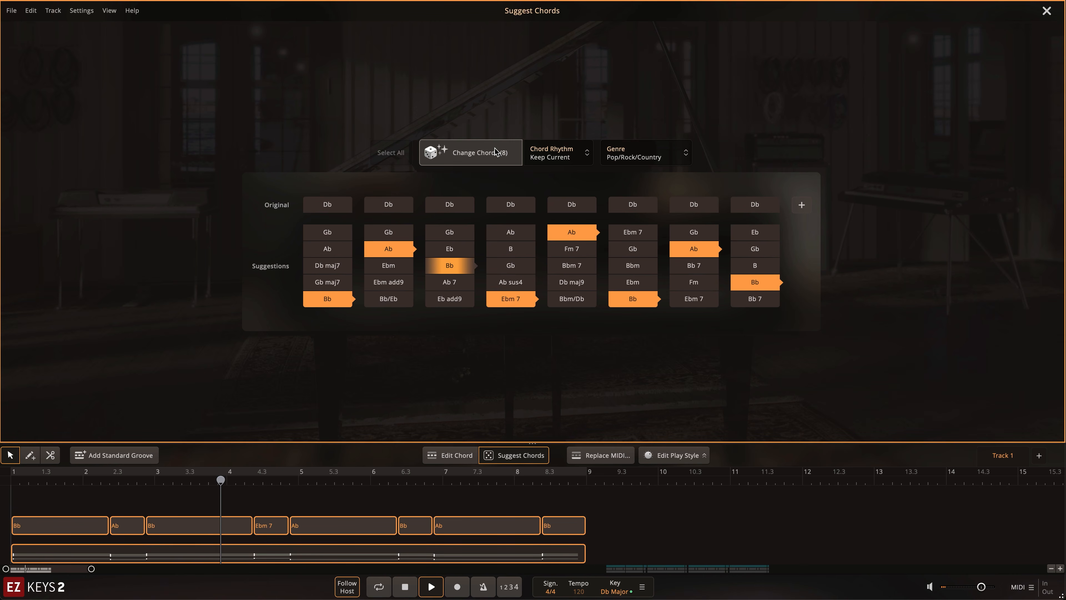
pyautogui.click(496, 152)
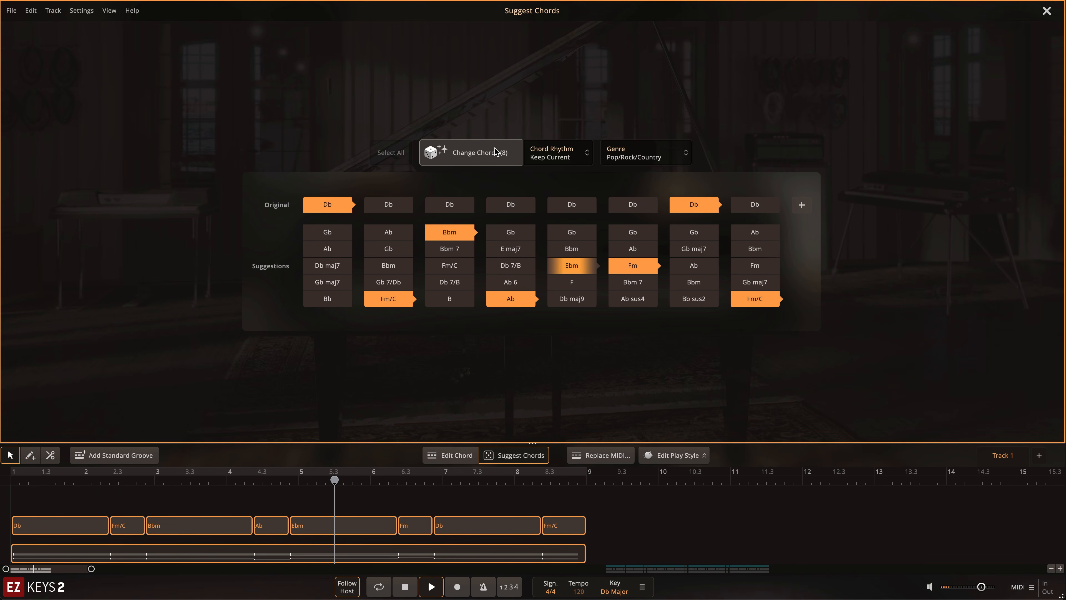
pyautogui.press('space')
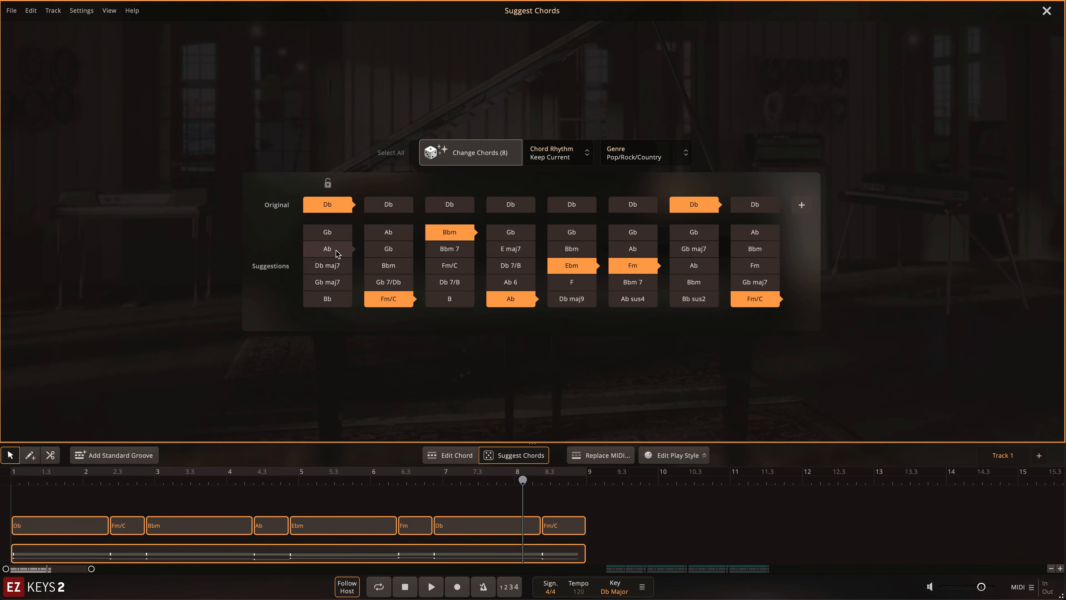
# Step: Set the first four chords of the progression to Ab, Db, Gb and Bbm
pyautogui.click(337, 252)
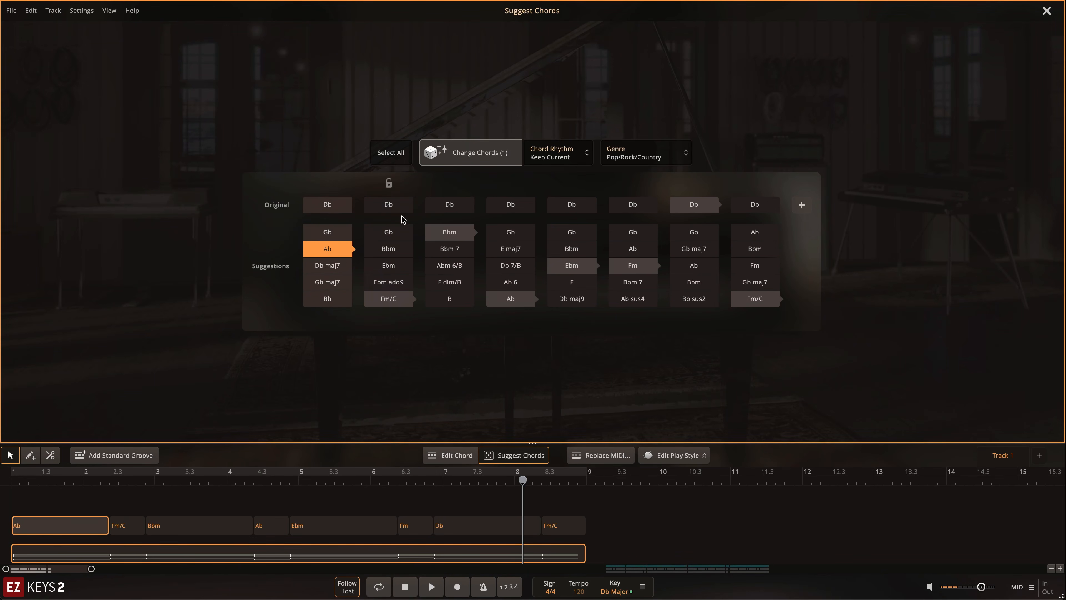
pyautogui.click(393, 209)
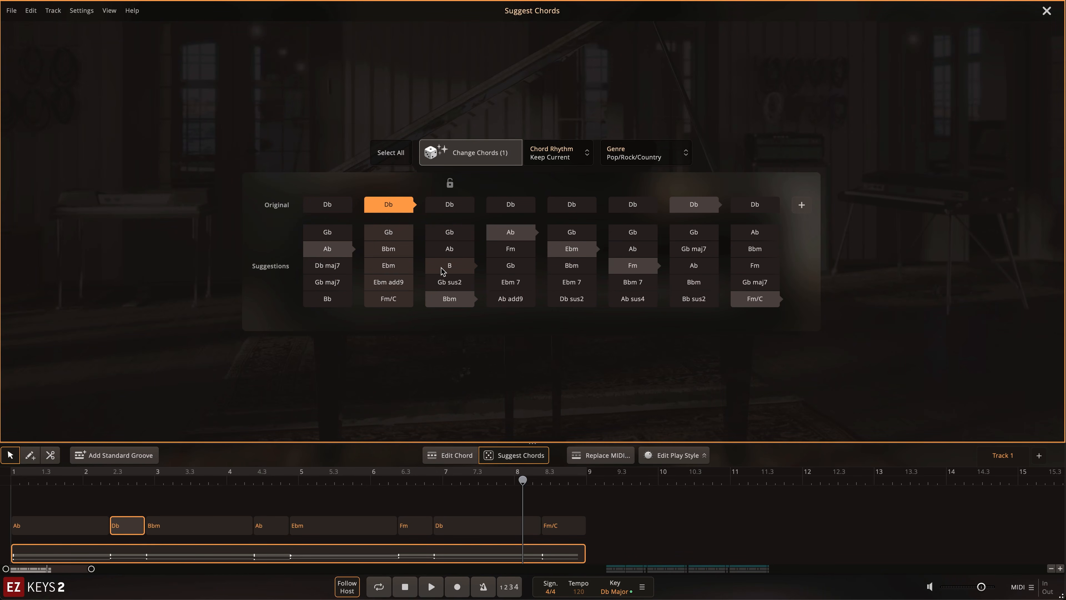
pyautogui.click(456, 232)
pyautogui.click(510, 266)
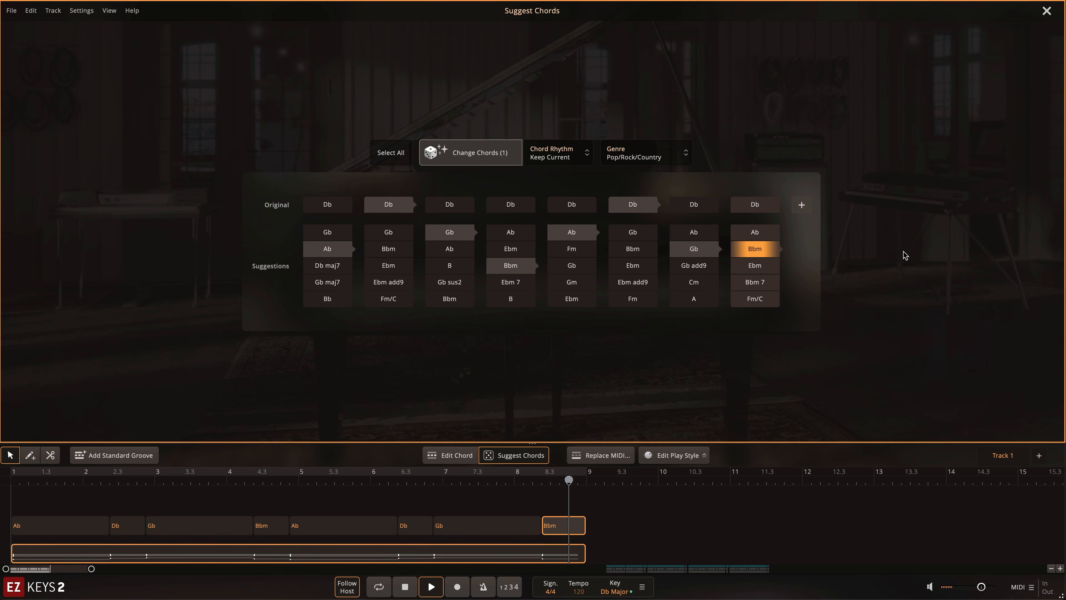
# Step: Change the last chord of the progression to Bbm add9 with the chord wheel
pyautogui.click(567, 527)
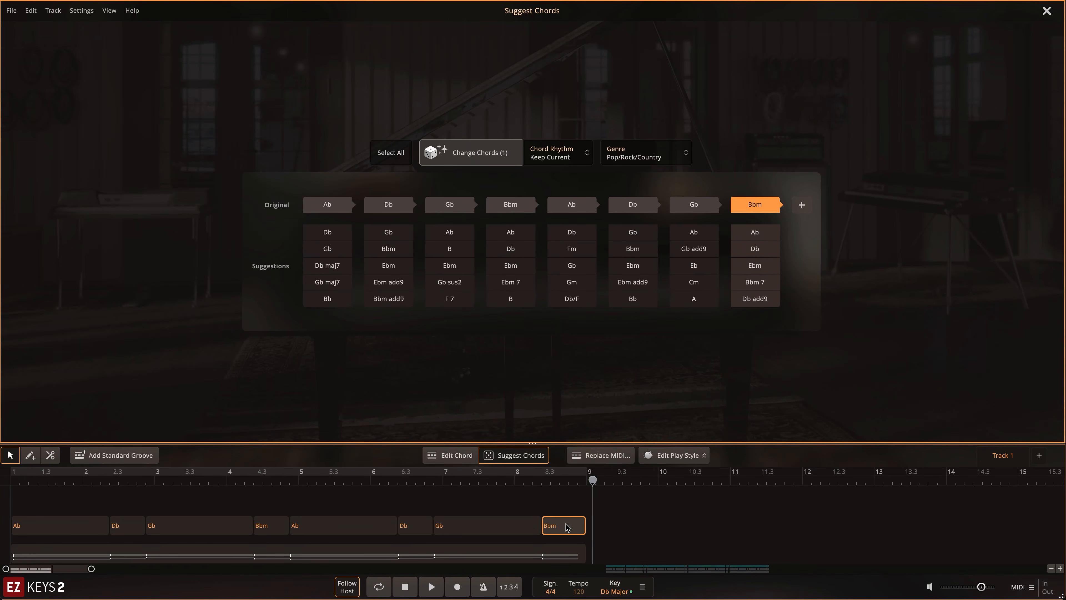
pyautogui.click(565, 525)
pyautogui.click(631, 392)
pyautogui.click(646, 407)
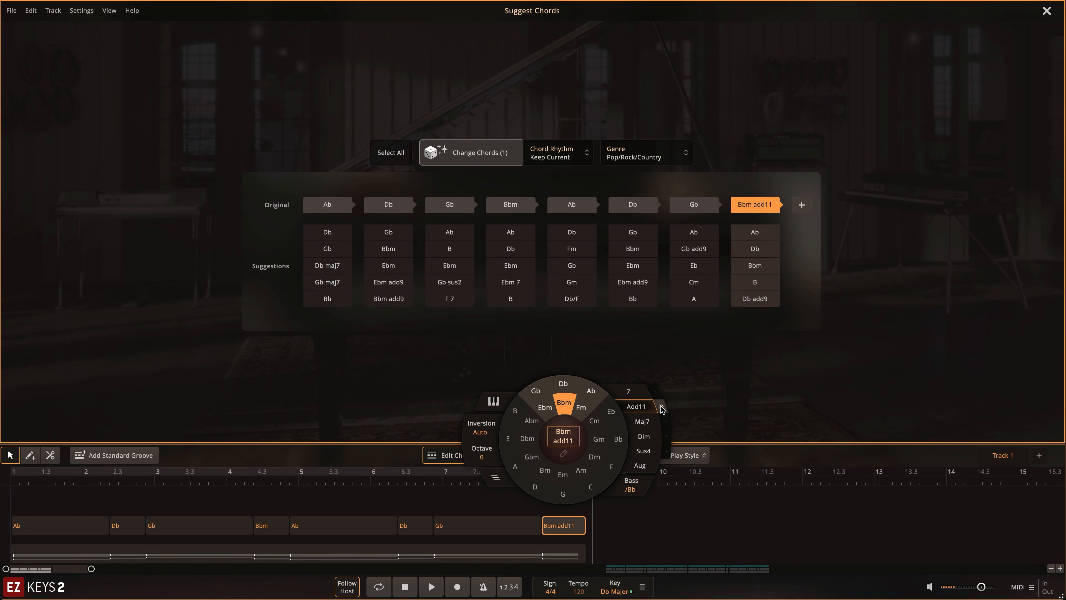
pyautogui.click(683, 407)
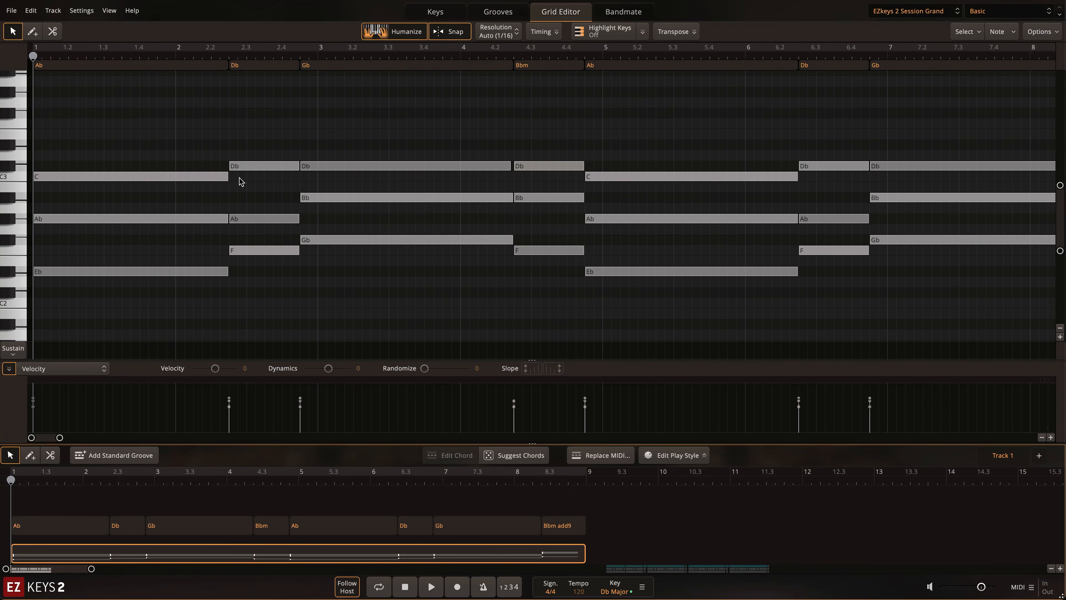
# Step: In the Grid Editor, repeat the Db, Ab and F notes of bar 2's Db chord halfway through the chord and play the result
pyautogui.moveTo(268, 125); pyautogui.dragTo(263, 249)
pyautogui.moveTo(247, 168); pyautogui.dragTo(283, 169)
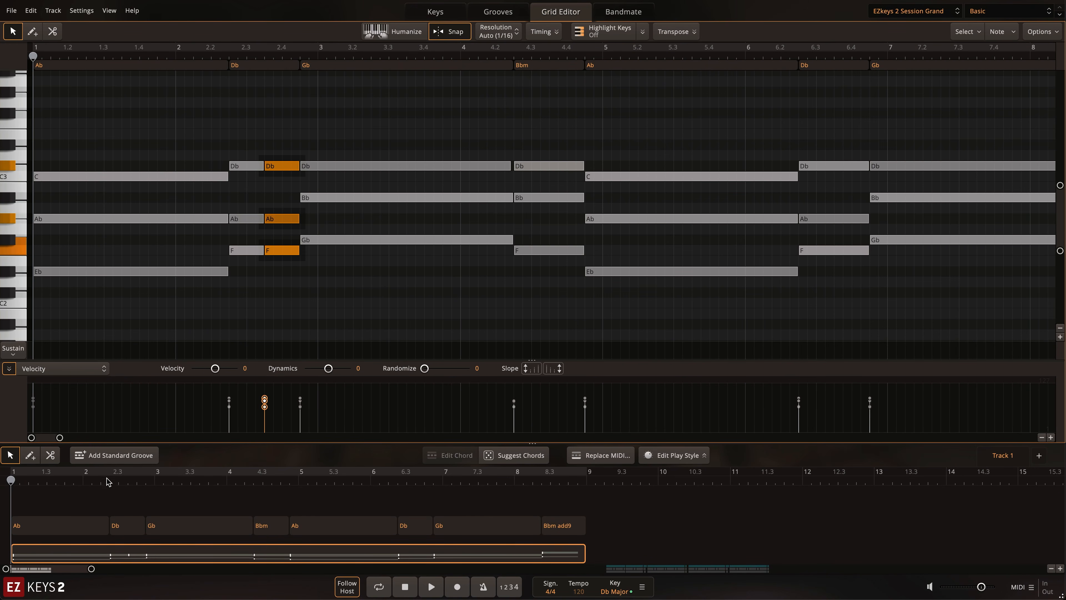
pyautogui.press('space')
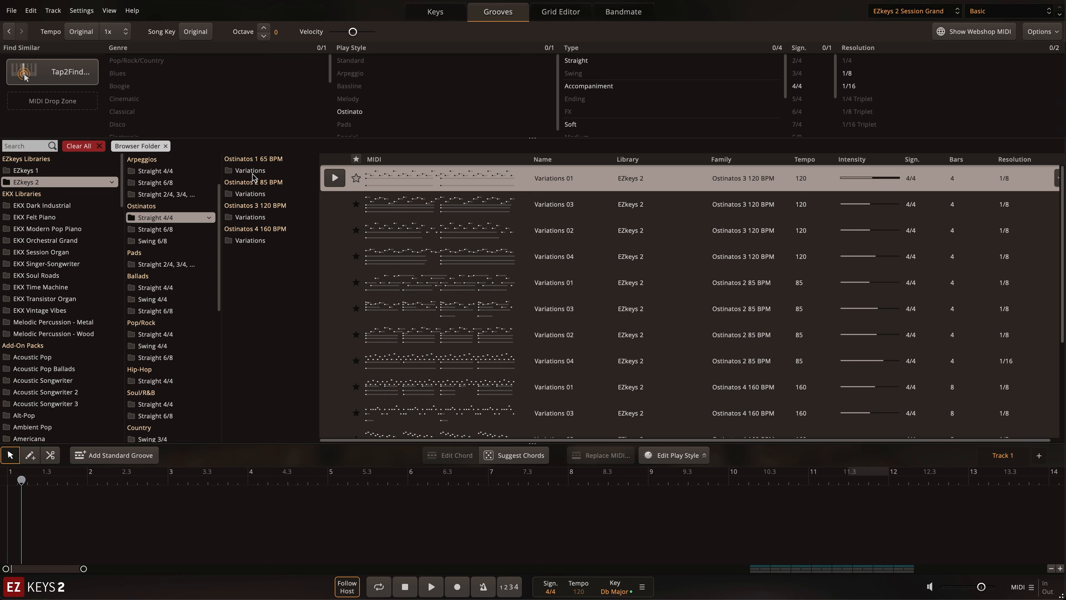
# Step: Browse the straight 4/4 Ostinatos variations and place Variations 01 from Ostinatos 3 120 BPM at bar 1 of the track
pyautogui.click(255, 171)
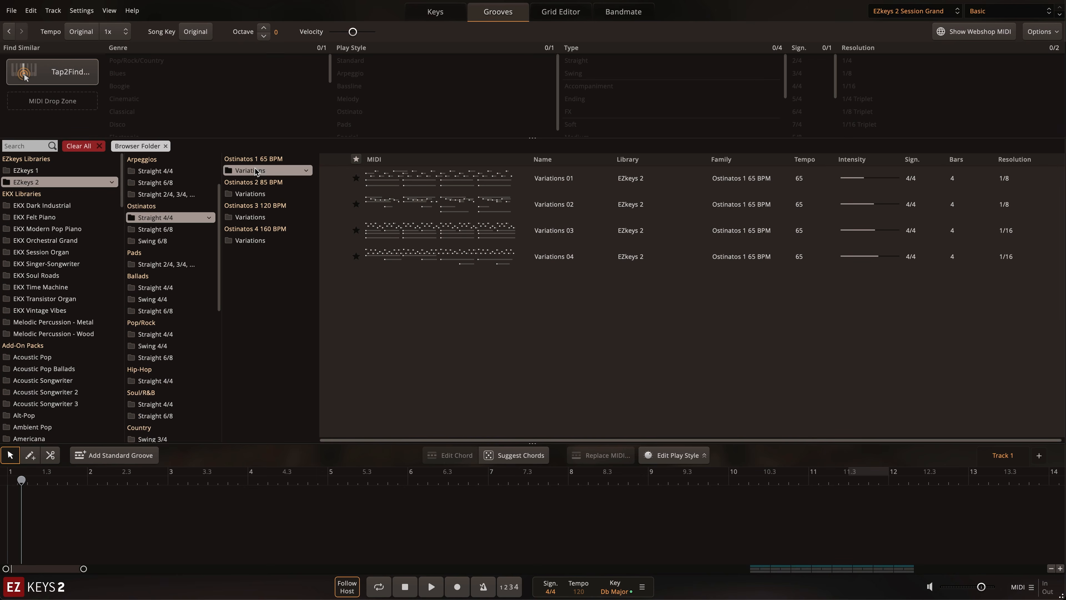
pyautogui.click(259, 217)
pyautogui.moveTo(407, 172); pyautogui.dragTo(3, 509)
# Step: Change both chords of the ostinato block to Ab with the chord wheel
pyautogui.click(90, 526)
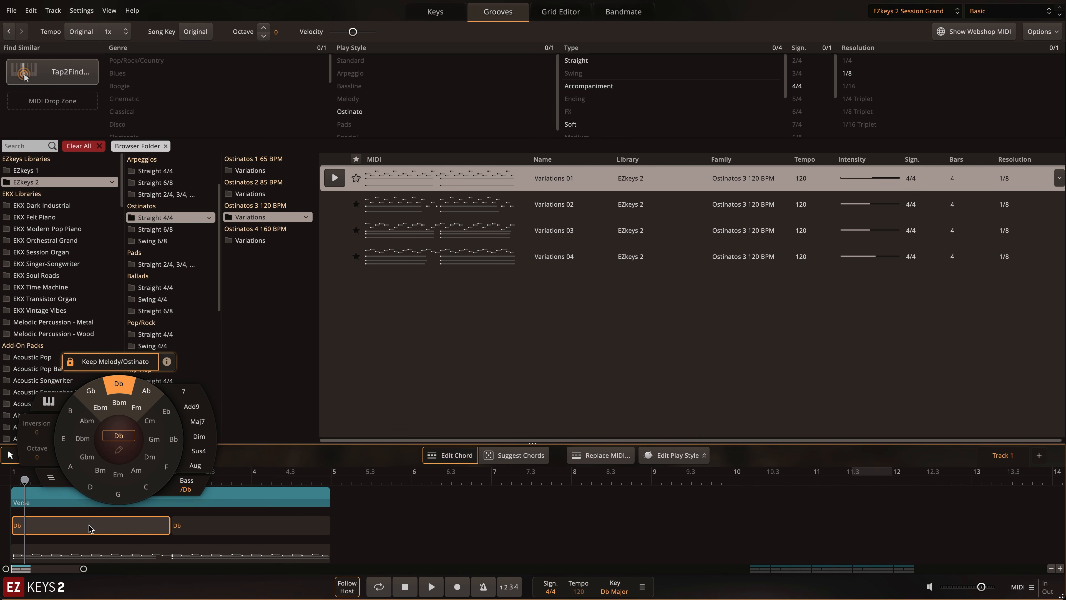
pyautogui.click(14, 448)
pyautogui.click(152, 393)
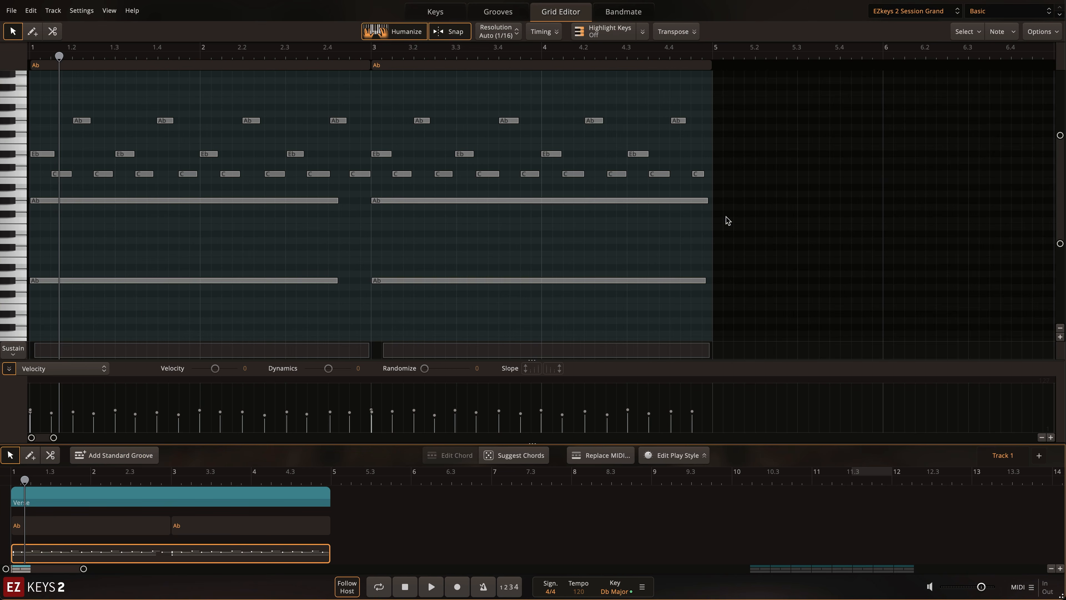
# Step: Delete the four long sustained low Ab notes from the ostinato in the Grid Editor and play it back
pyautogui.moveTo(753, 192); pyautogui.dragTo(144, 312)
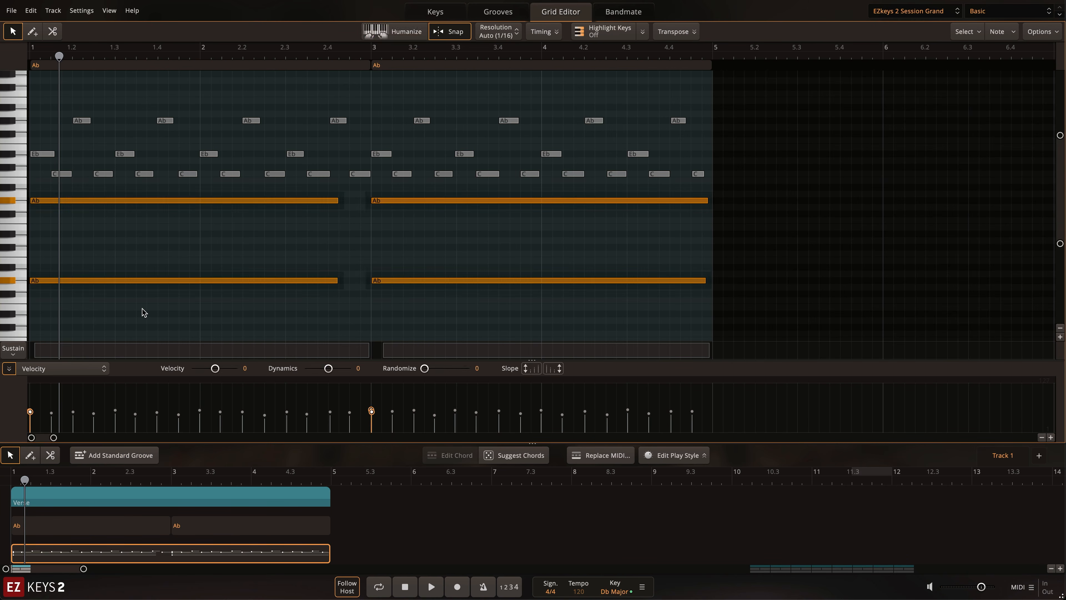
pyautogui.press('Delete')
pyautogui.press('space')
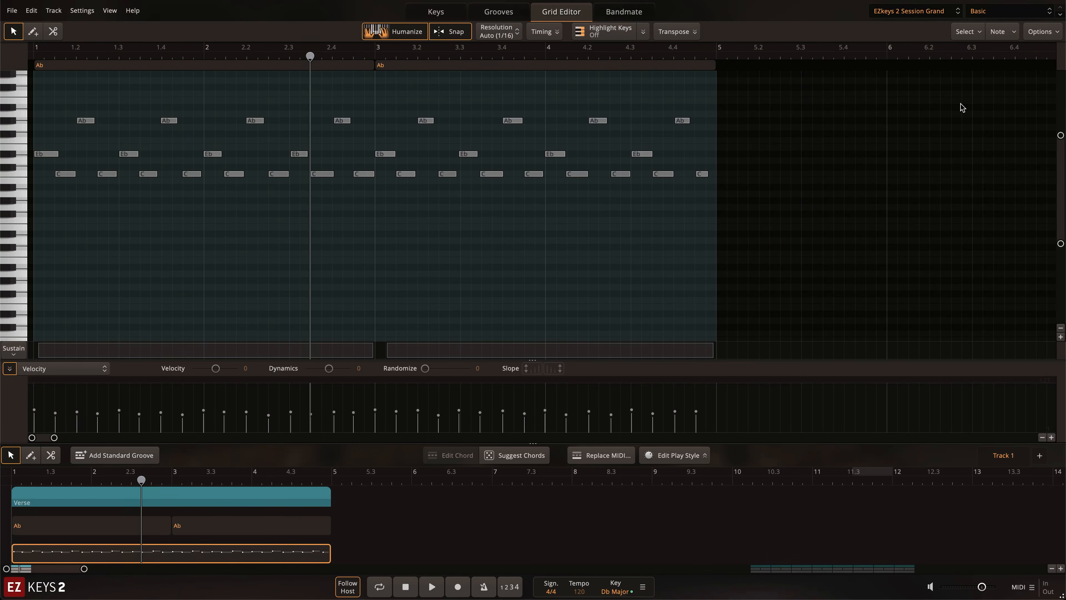
# Step: Load the Abyss pad preset for the ostinato's Session Grand
pyautogui.click(1013, 15)
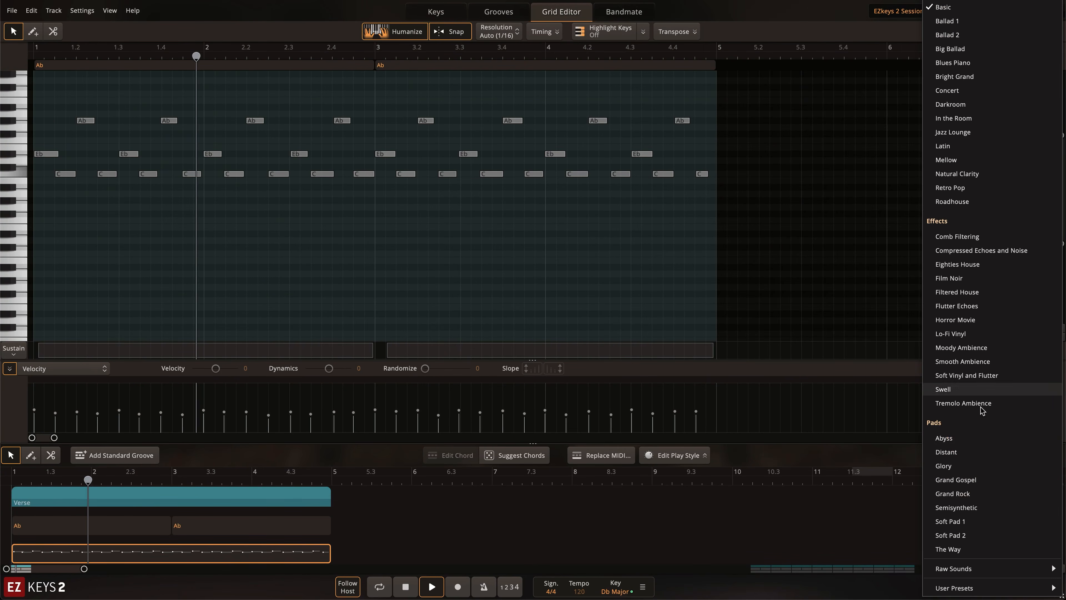
pyautogui.click(1015, 438)
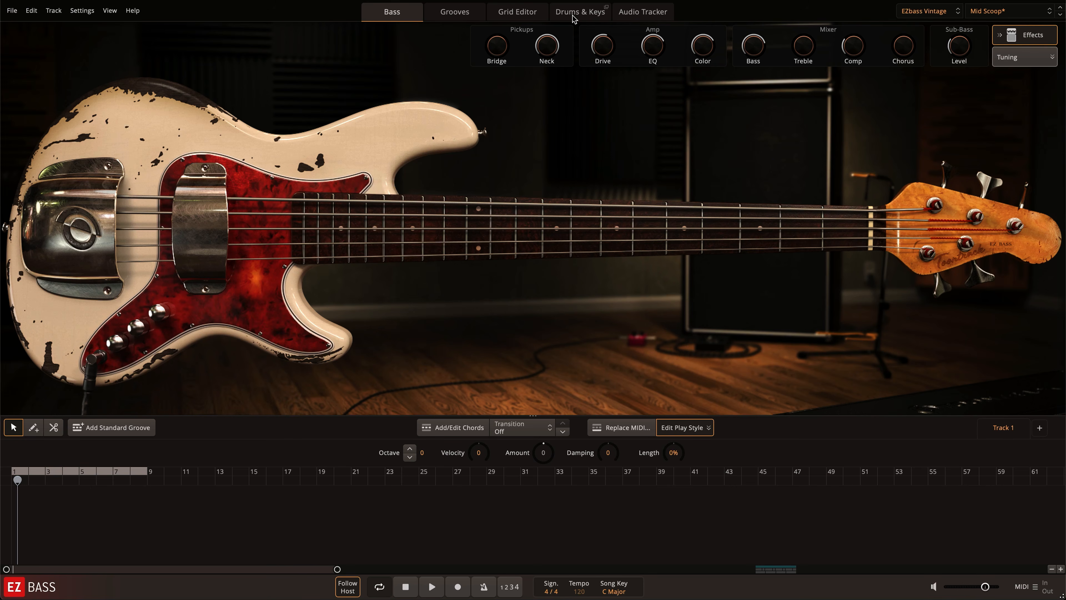
# Step: Generate a bass part in EZbass from the EZkeys 2 verse MIDI using the Left Hand option and place it at bar 1
pyautogui.click(574, 17)
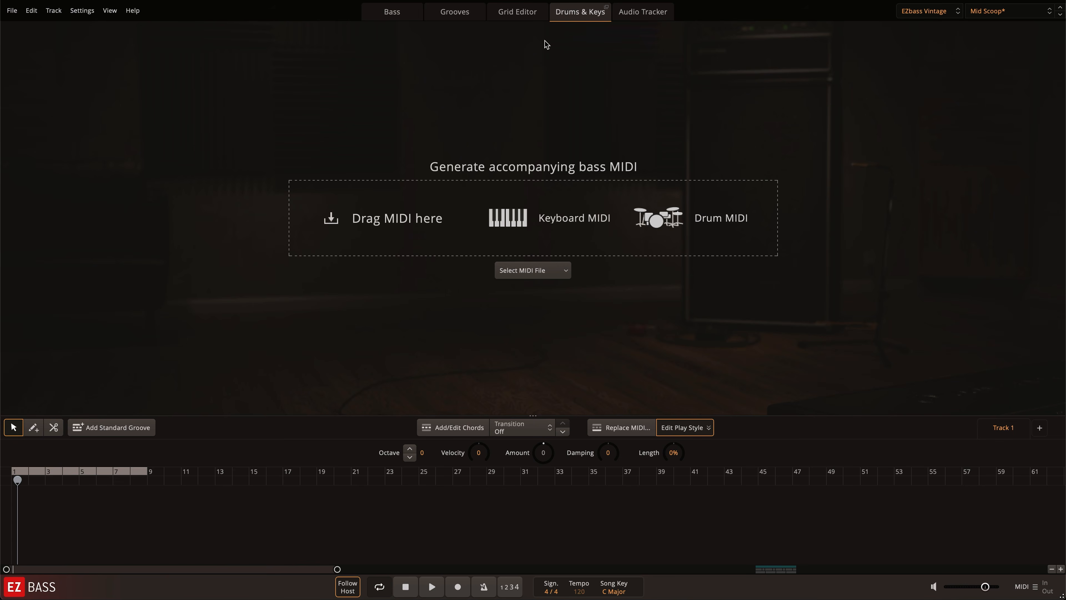
pyautogui.hotkey('alt', 'Tab')
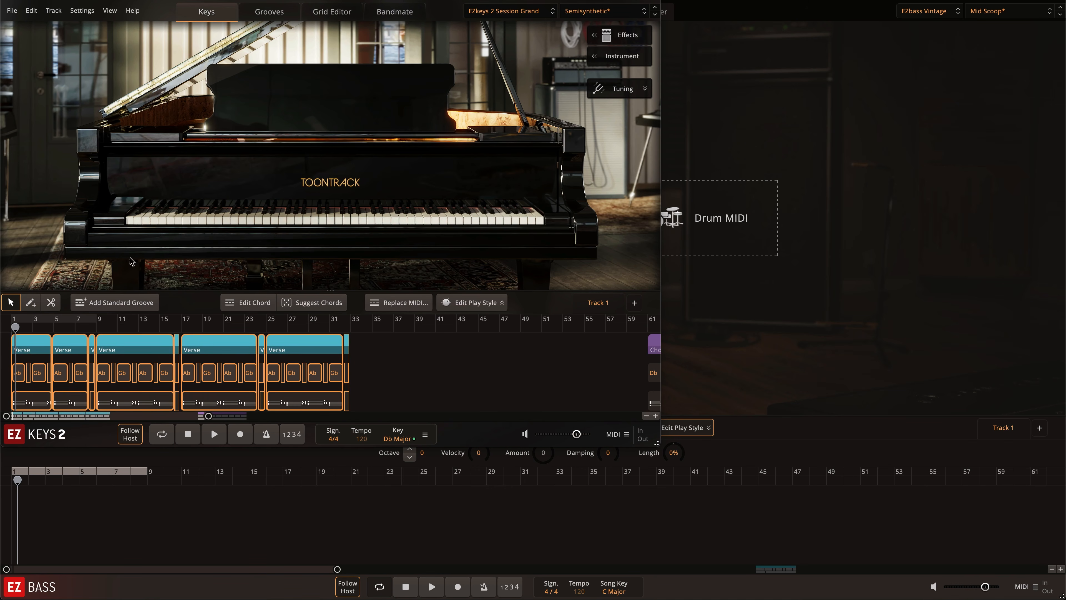
pyautogui.moveTo(210, 340); pyautogui.dragTo(765, 233)
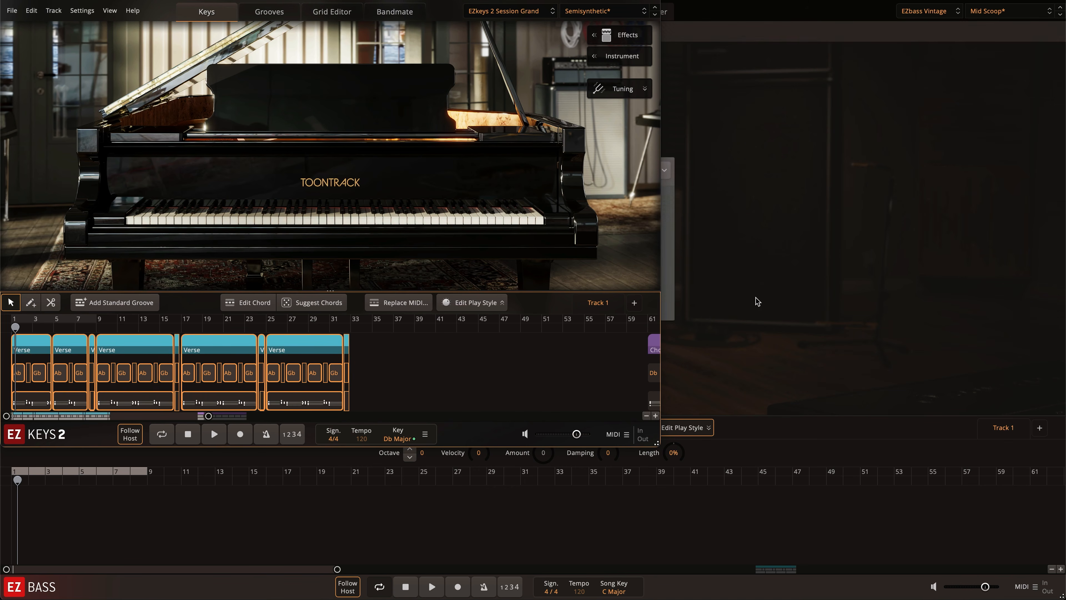
pyautogui.click(756, 298)
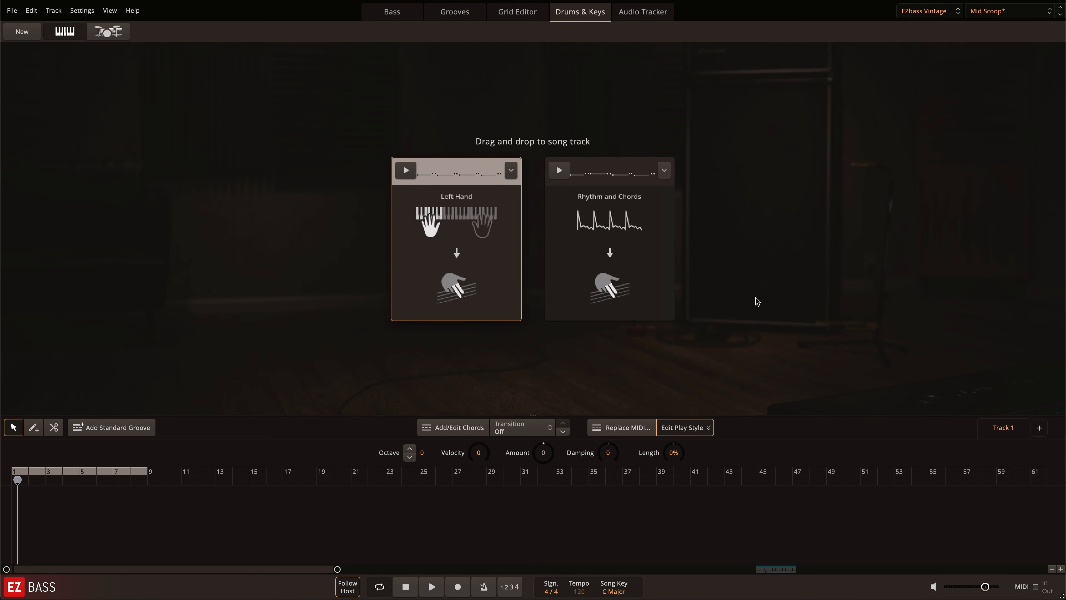
pyautogui.moveTo(457, 250); pyautogui.dragTo(9, 529)
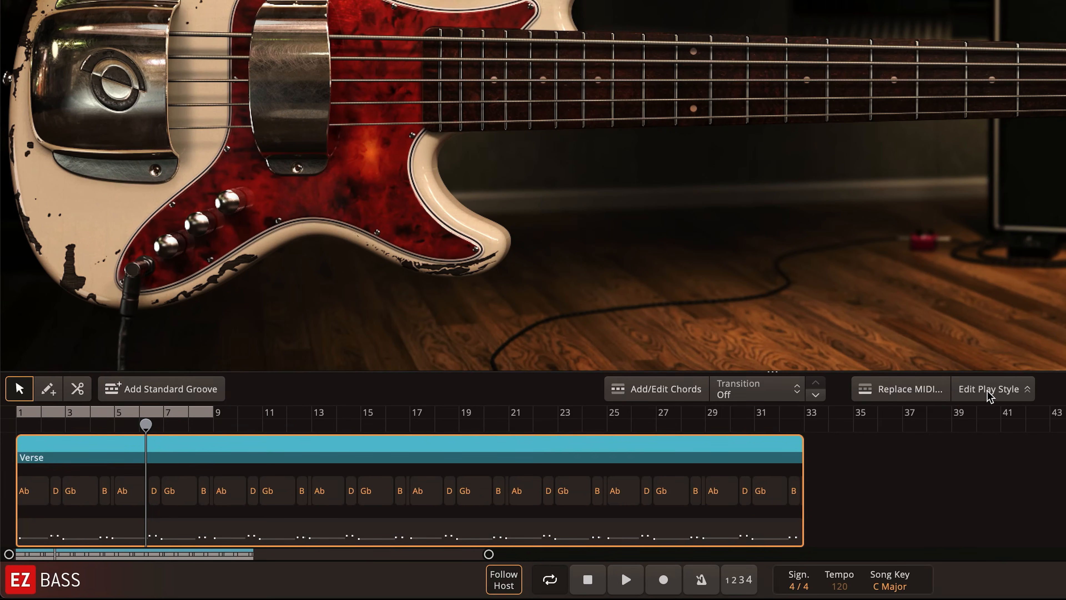
# Step: Play back the verse bass part and set its play style Amount to +2 and Damping to 56
pyautogui.click(990, 390)
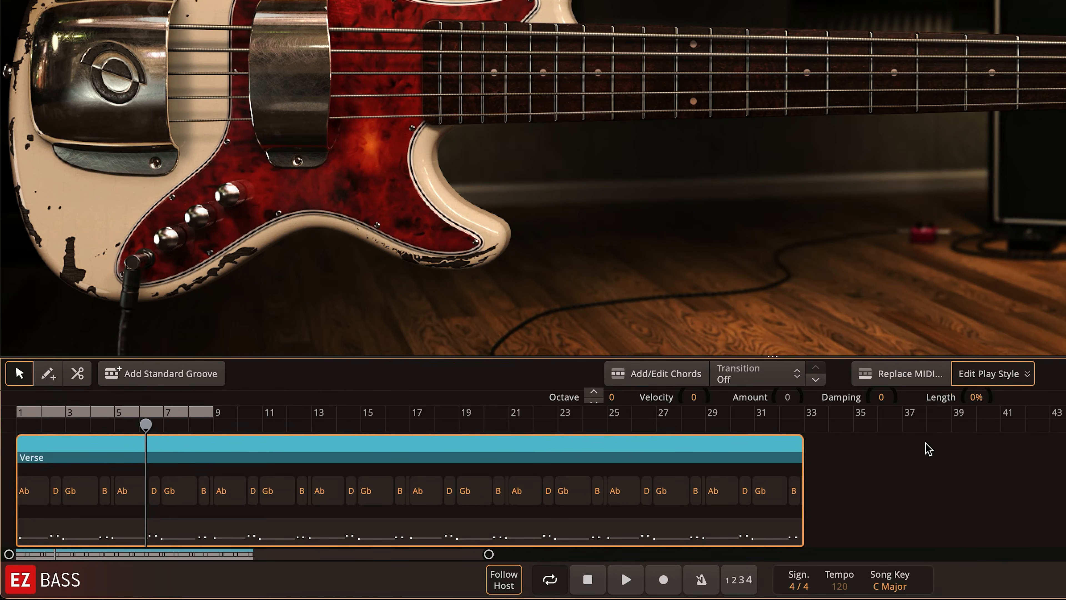
pyautogui.press('space')
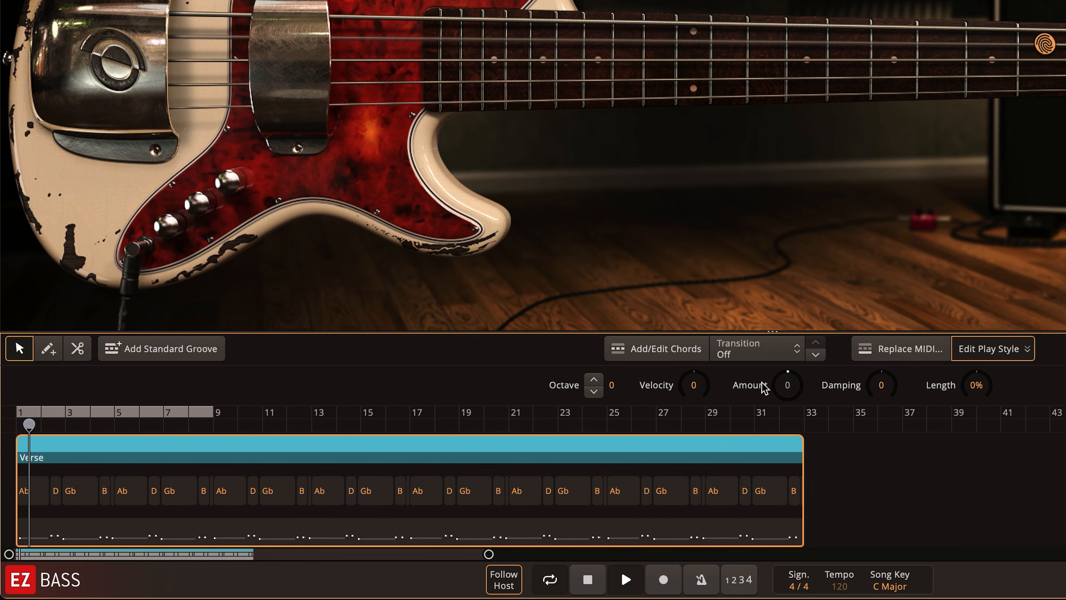
pyautogui.moveTo(787, 384); pyautogui.dragTo(797, 359)
pyautogui.moveTo(872, 390); pyautogui.dragTo(887, 342)
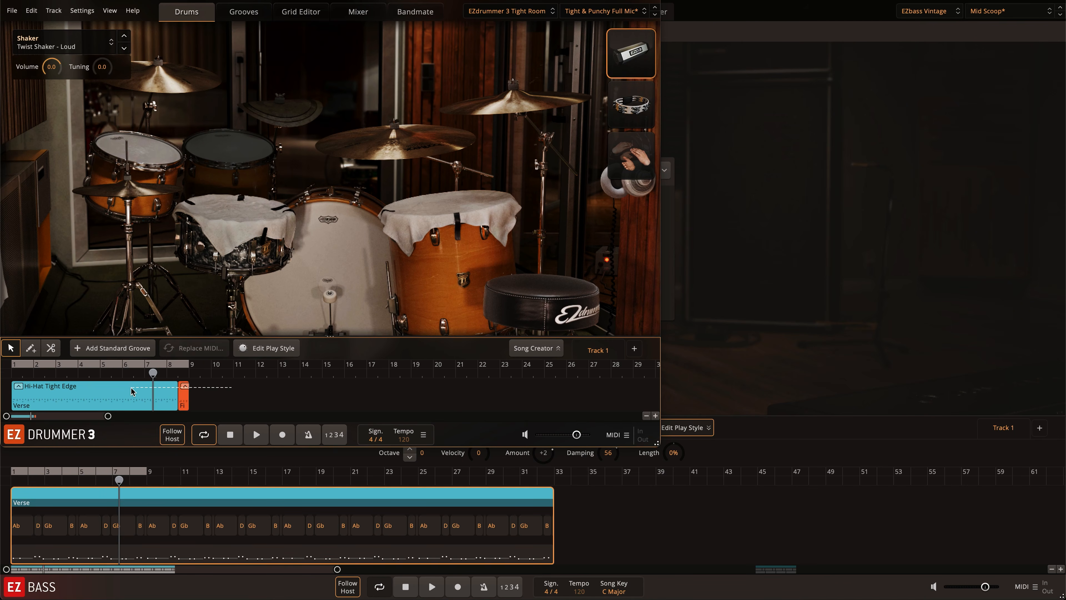
# Step: Generate a bass part from the EZdrummer 3 verse with kick notes and percussive mutes on snare, placing it at bar 38
pyautogui.click(747, 373)
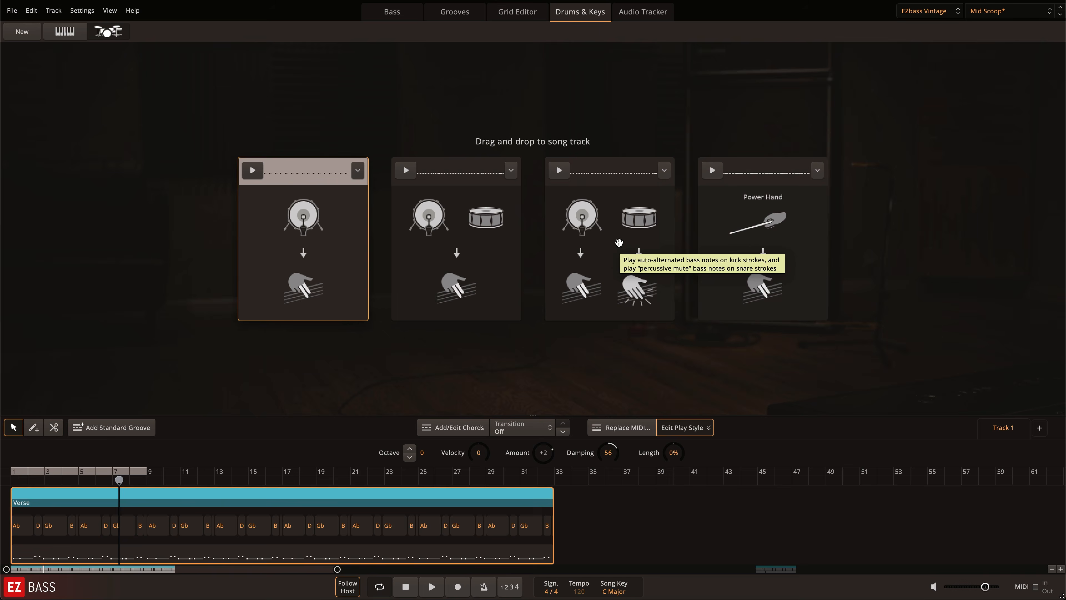
pyautogui.moveTo(619, 243); pyautogui.dragTo(641, 496)
pyautogui.scroll(10, 455, 556)
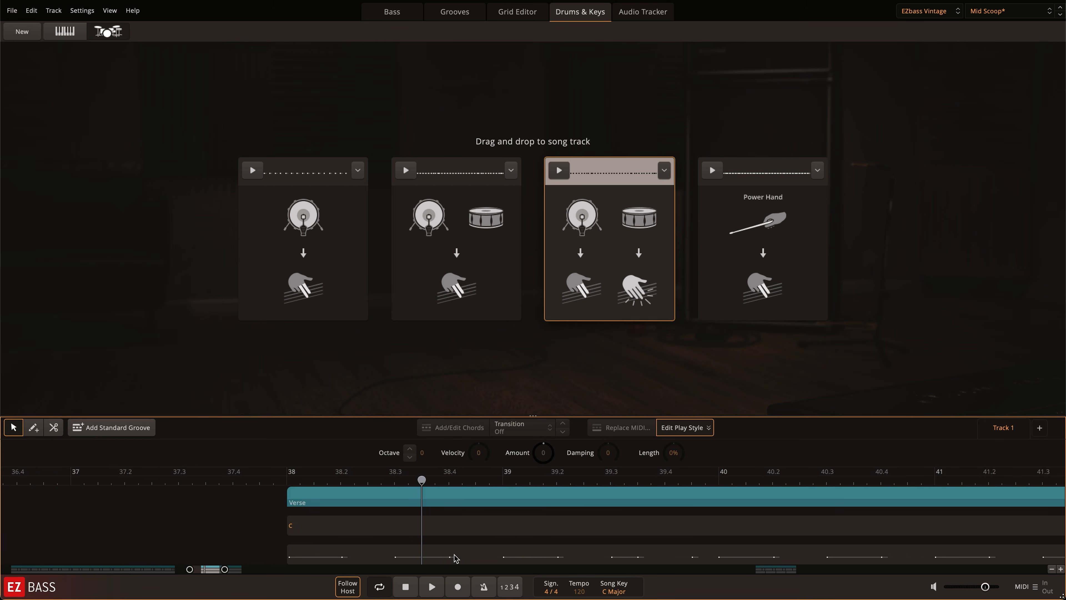
pyautogui.scroll(5, 456, 559)
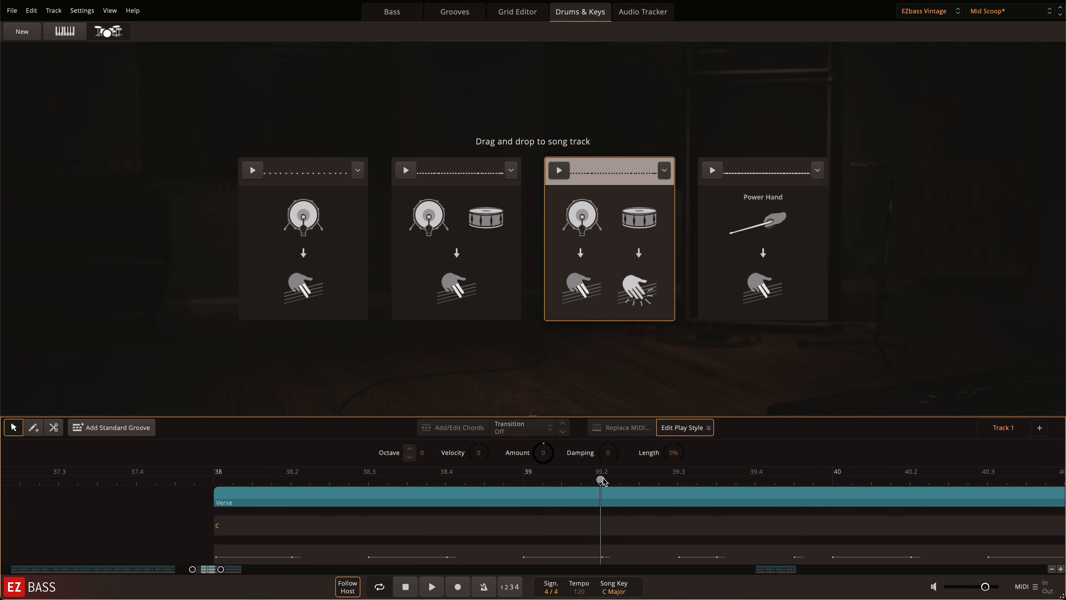
# Step: Move the opening MIDI of the drum-based bass part into the verse and use it under the Ab chord at bar 5 and Gb at bar 7
pyautogui.moveTo(581, 555); pyautogui.dragTo(165, 551)
pyautogui.scroll(-10, 161, 540)
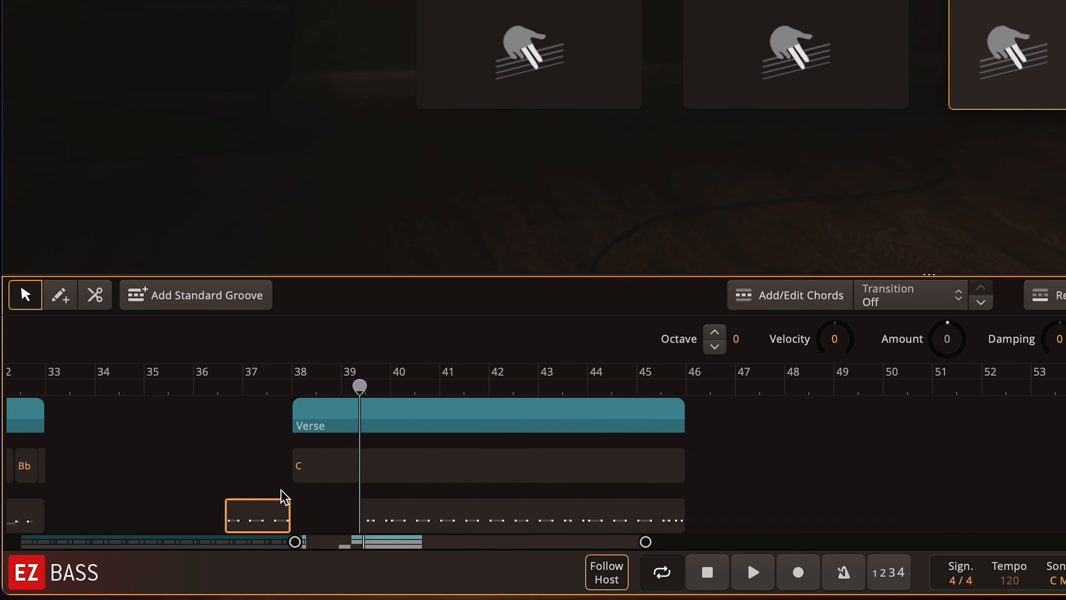
pyautogui.moveTo(281, 504); pyautogui.dragTo(139, 519)
pyautogui.scroll(5, 251, 511)
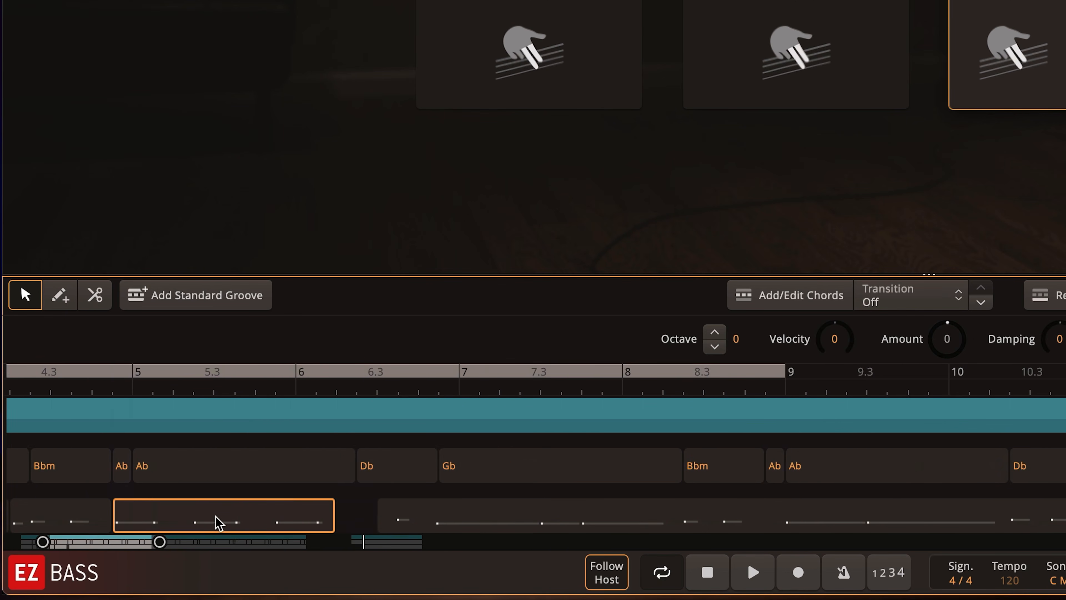
pyautogui.click(523, 524)
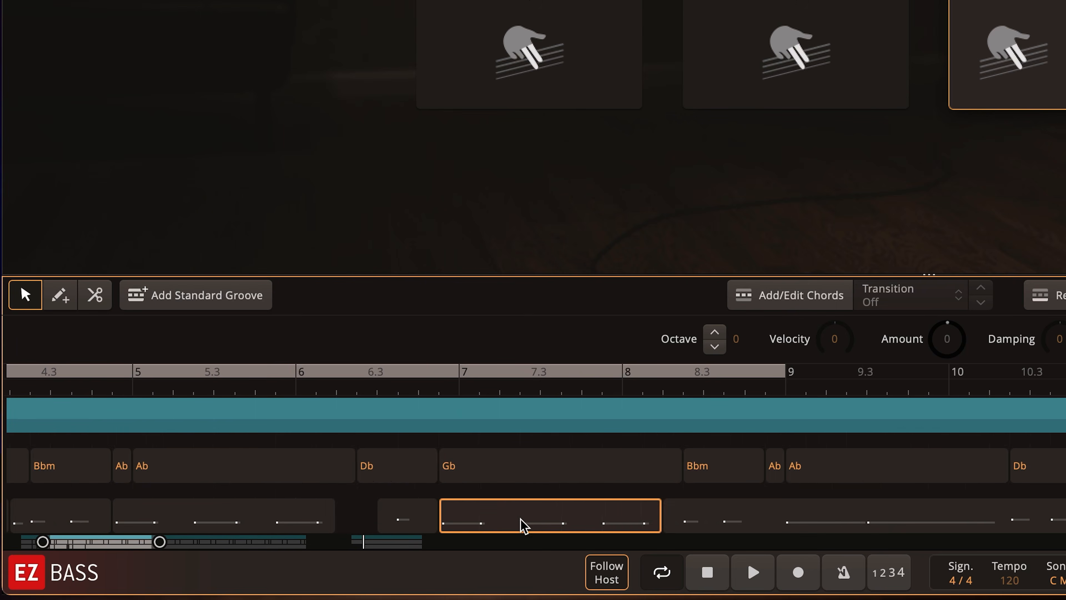
pyautogui.moveTo(866, 504); pyautogui.dragTo(868, 506)
pyautogui.moveTo(868, 505); pyautogui.dragTo(721, 507)
pyautogui.hscroll(5, 726, 517)
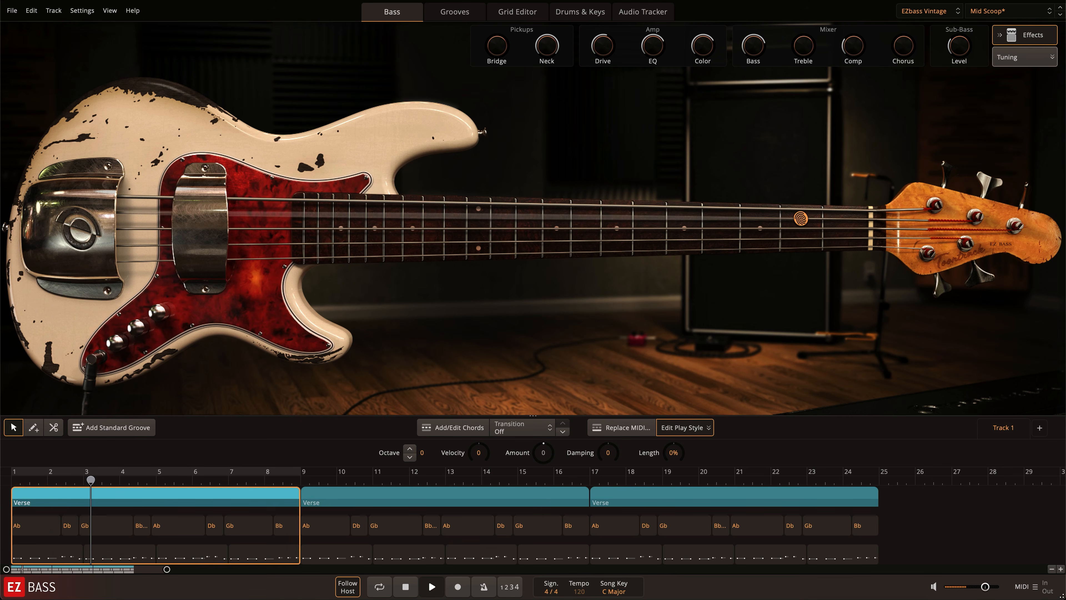
# Step: Follow the song playback in the EZdrummer 3 and EZkeys 2 windows alongside EZbass
pyautogui.press('super+grave')
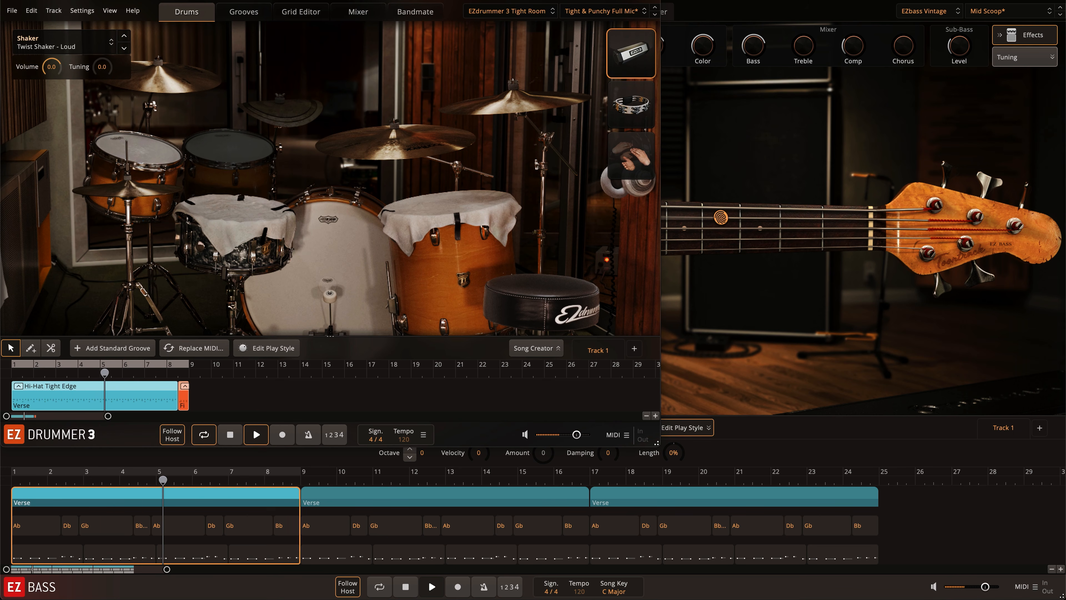
pyautogui.press('super+grave')
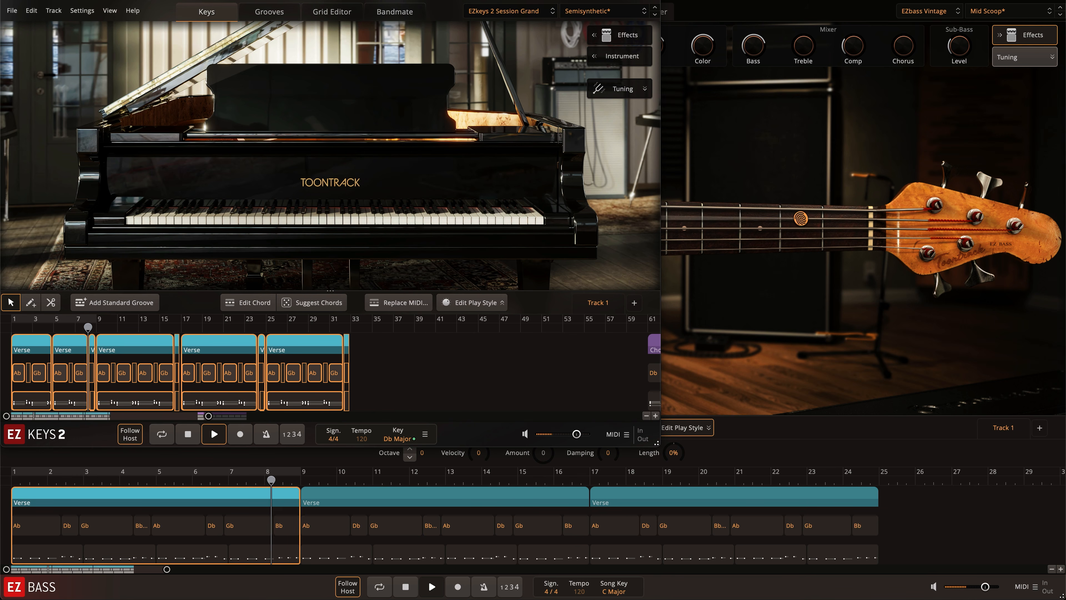
pyautogui.press('super+grave')
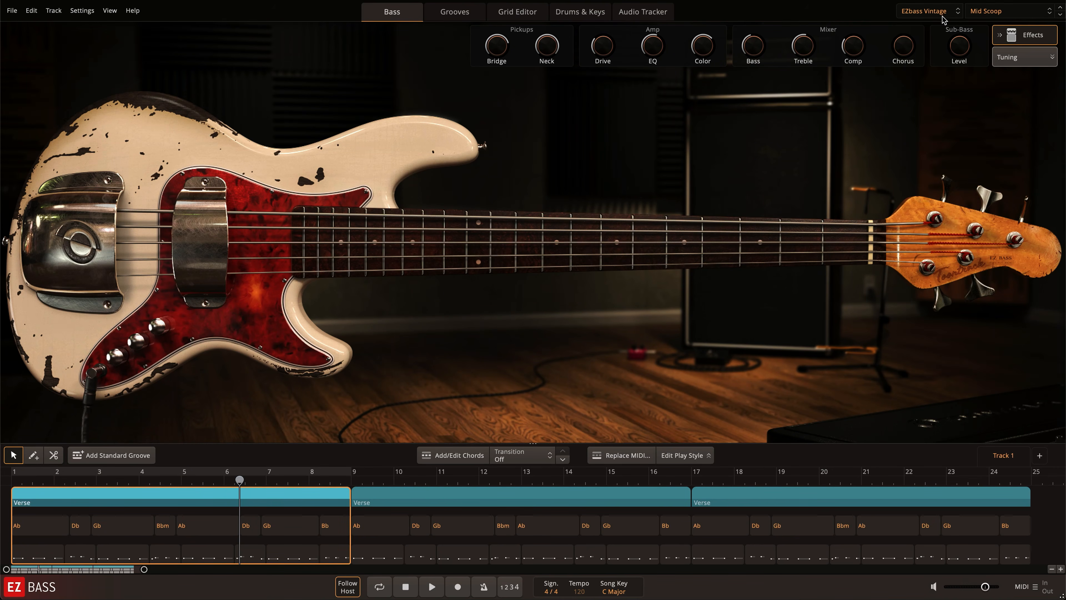
# Step: Switch the bass sound library to Synth Bass and load the Vanilla Skies preset
pyautogui.click(942, 12)
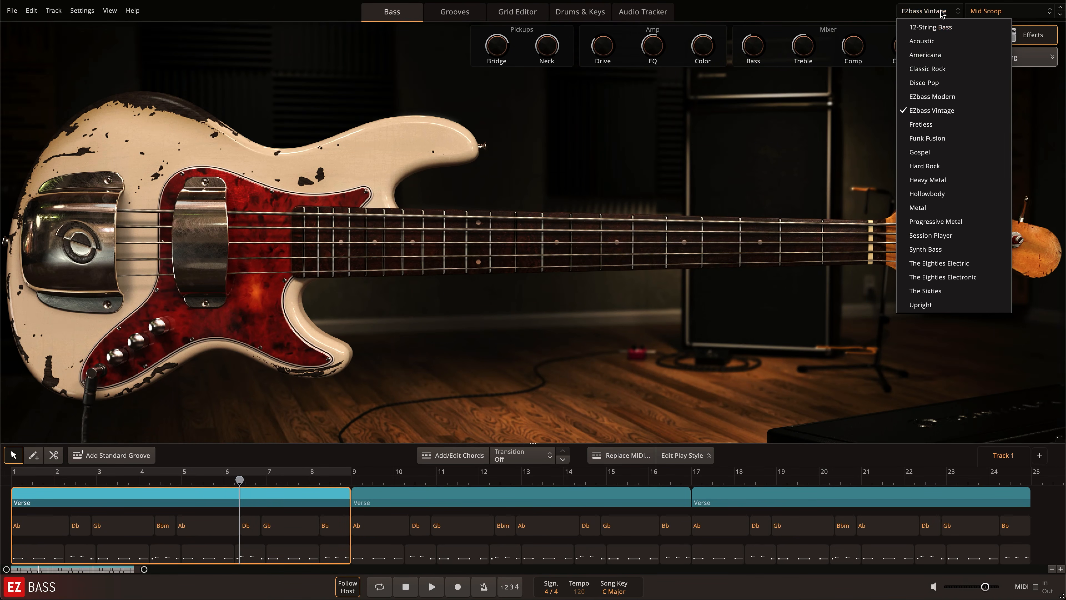
pyautogui.click(966, 250)
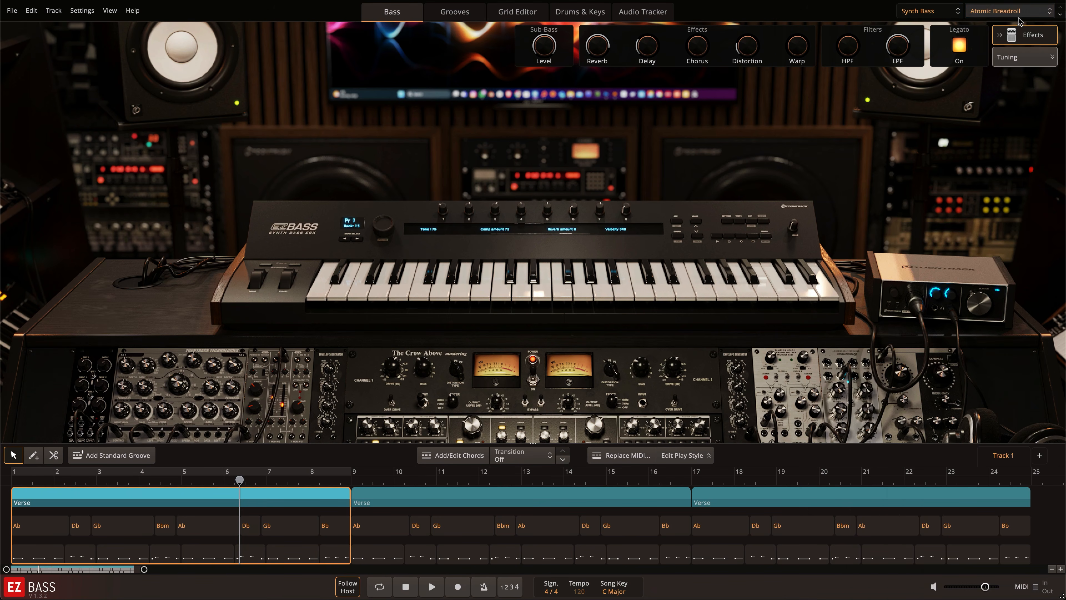
pyautogui.click(1015, 11)
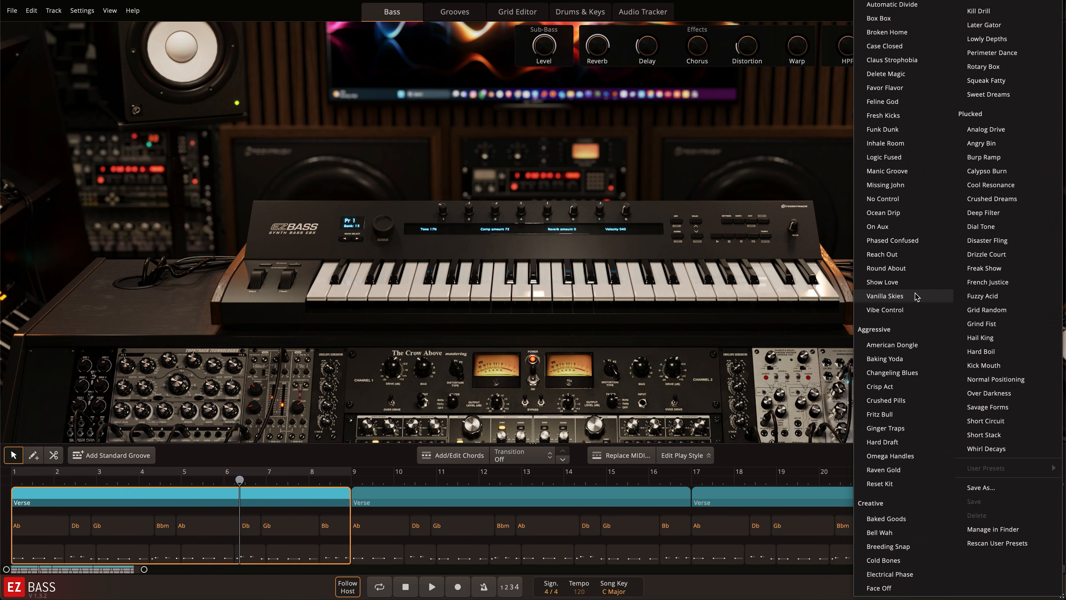
pyautogui.click(886, 295)
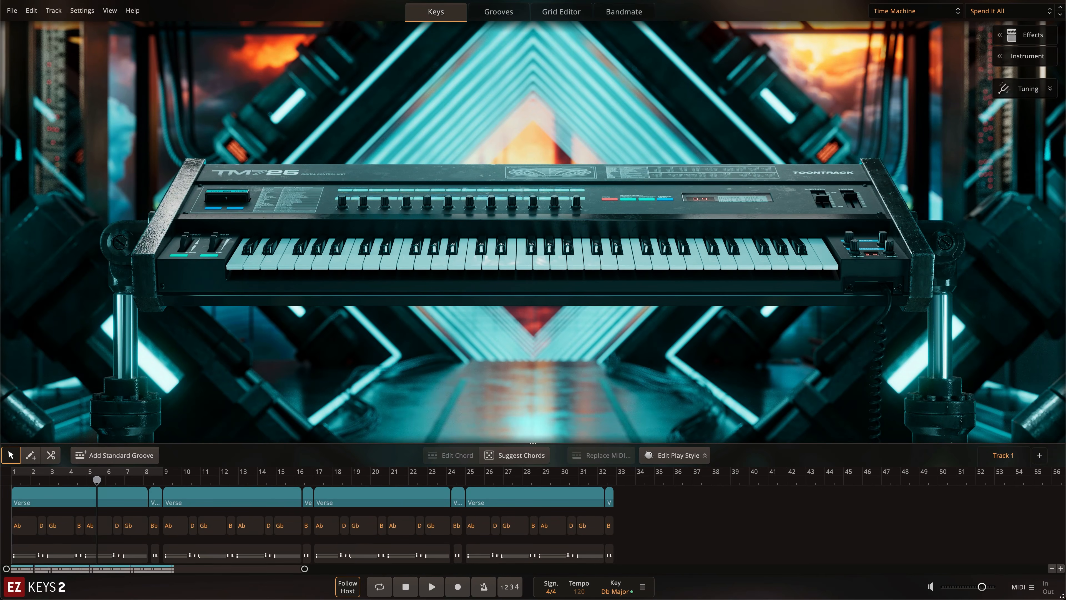
# Step: Play the song, clear the solos on all mixer tracks and raise the EZK 2 fader to -6.8 dB
pyautogui.press('space')
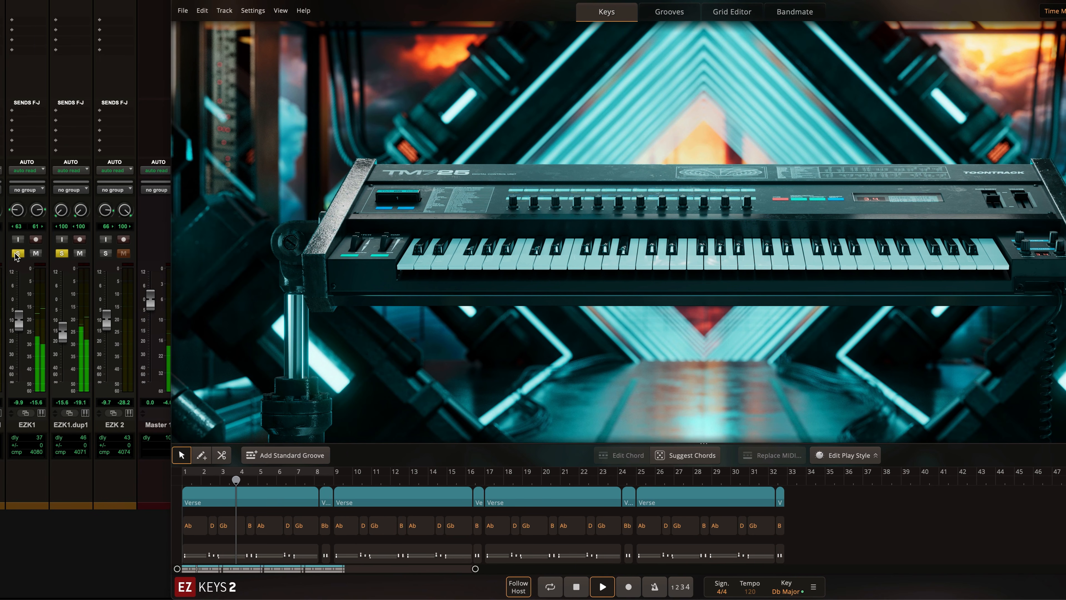
pyautogui.keyDown('alt'); pyautogui.click(16, 254); pyautogui.keyUp('alt')
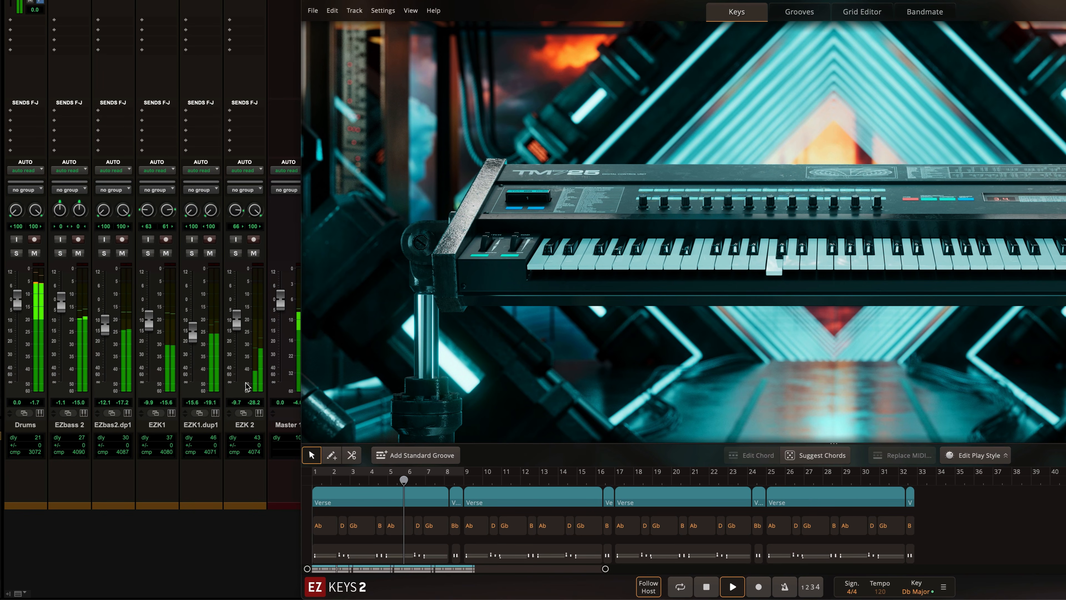
pyautogui.moveTo(238, 325); pyautogui.dragTo(238, 320)
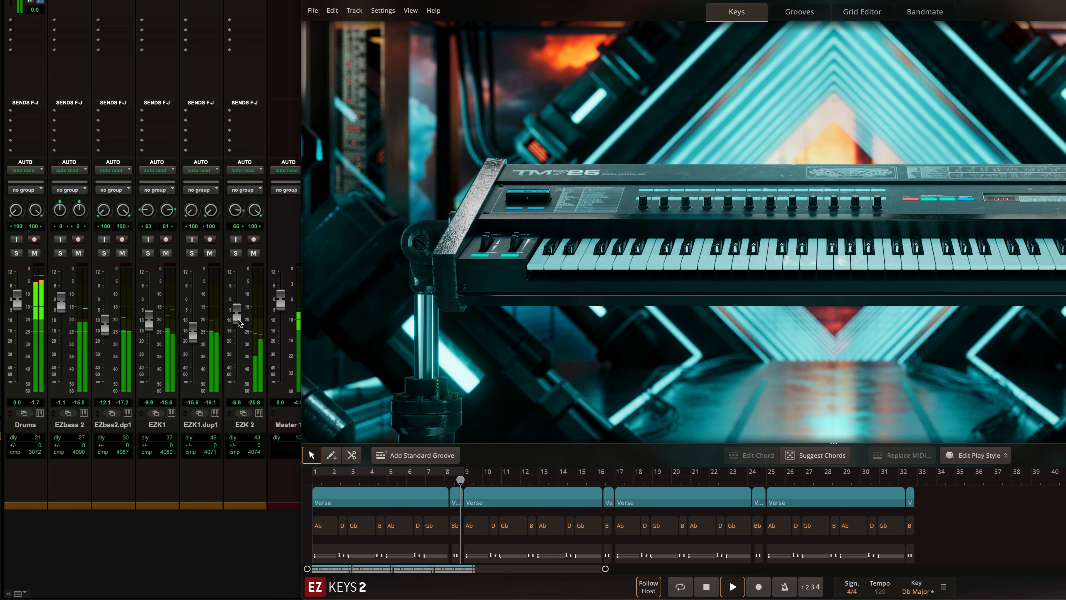
pyautogui.press('space')
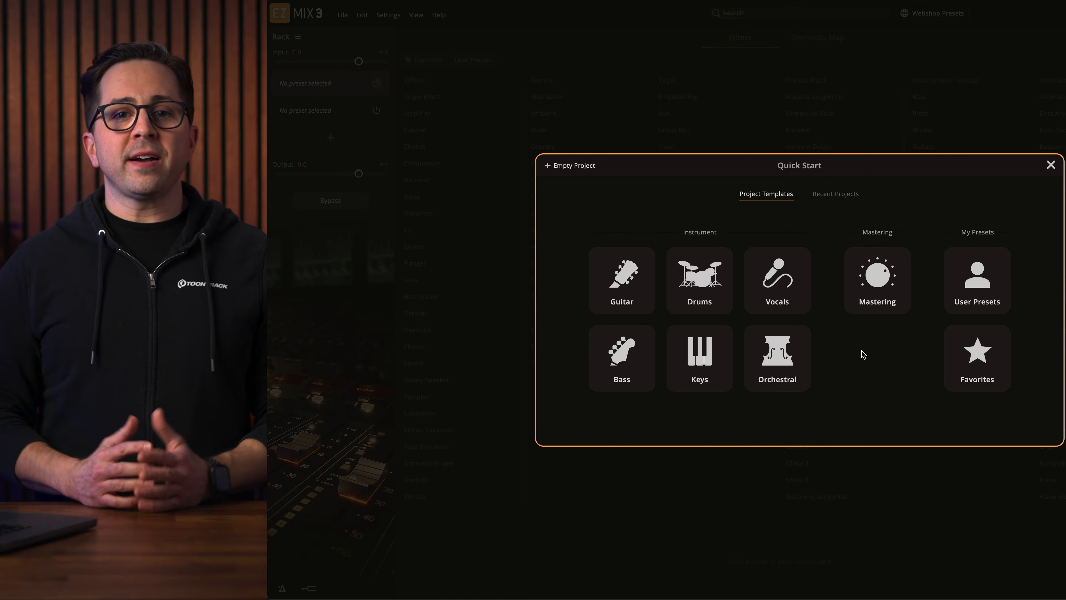
# Step: Load the AI-Assisted mastering preset Pop Master Radio in EZmix 3 and lower its Saturation Blend
pyautogui.click(881, 297)
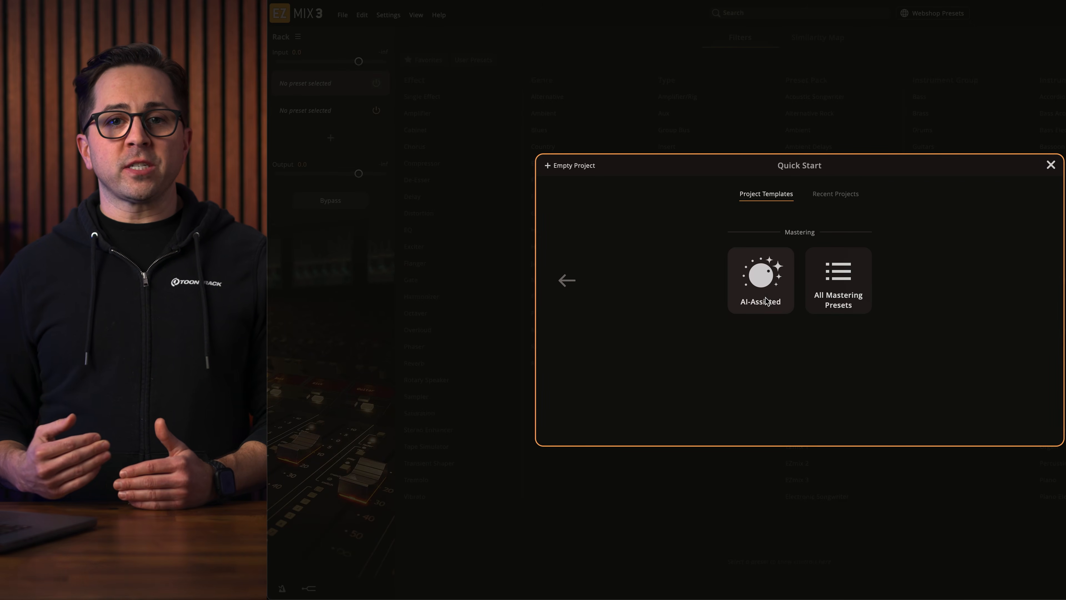
pyautogui.click(761, 290)
pyautogui.scroll(-15, 939, 384)
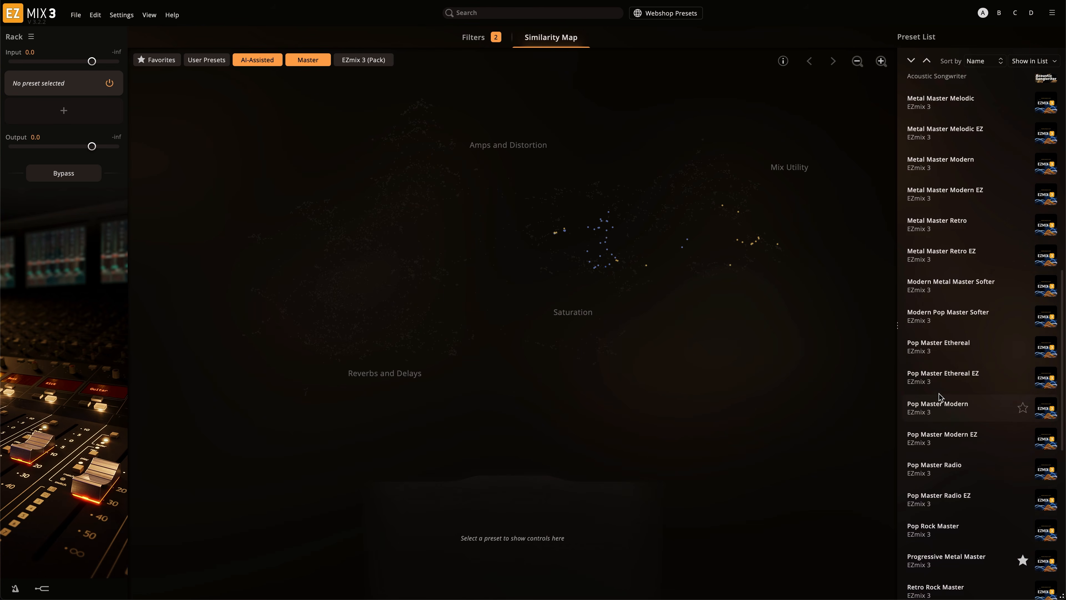
pyautogui.click(938, 408)
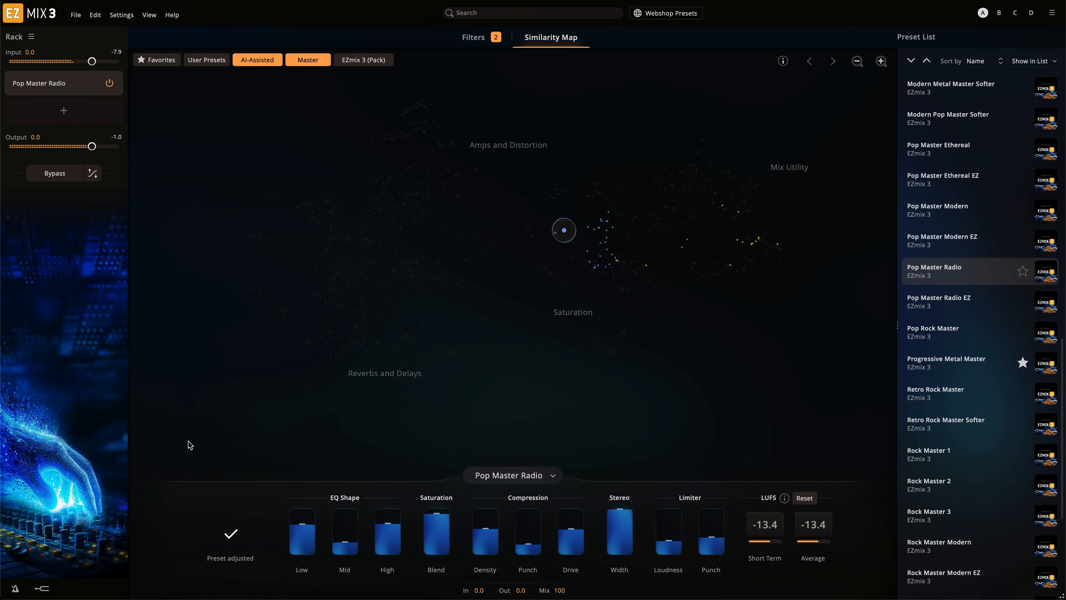
pyautogui.moveTo(440, 527); pyautogui.dragTo(438, 534)
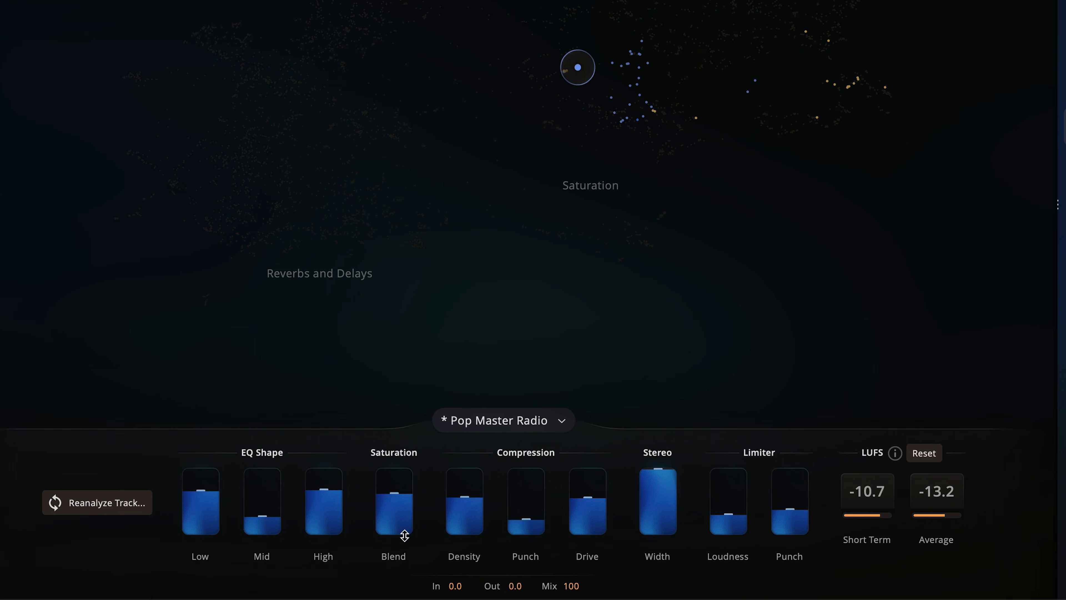